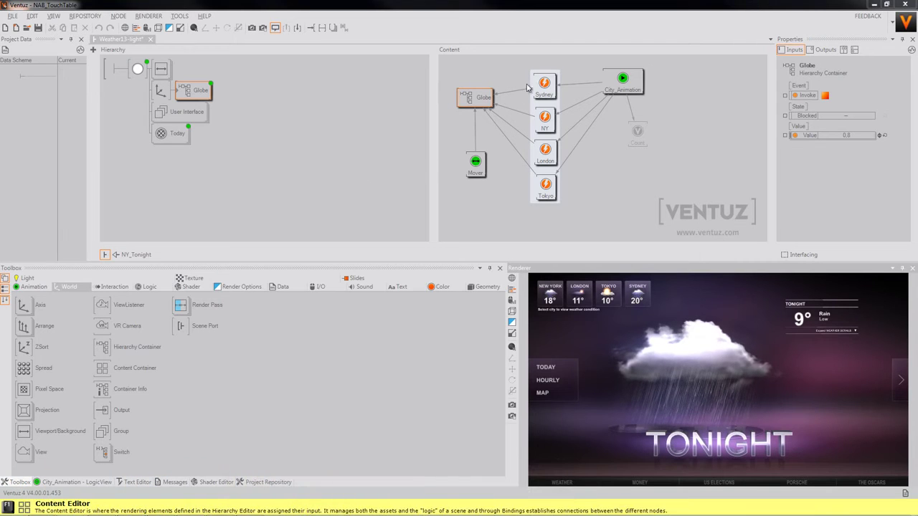
Inspect the Globe container's London, City_Animation, Mover and Count content nodes and compare them with the Axis node beside Globe.
left_click(544, 156)
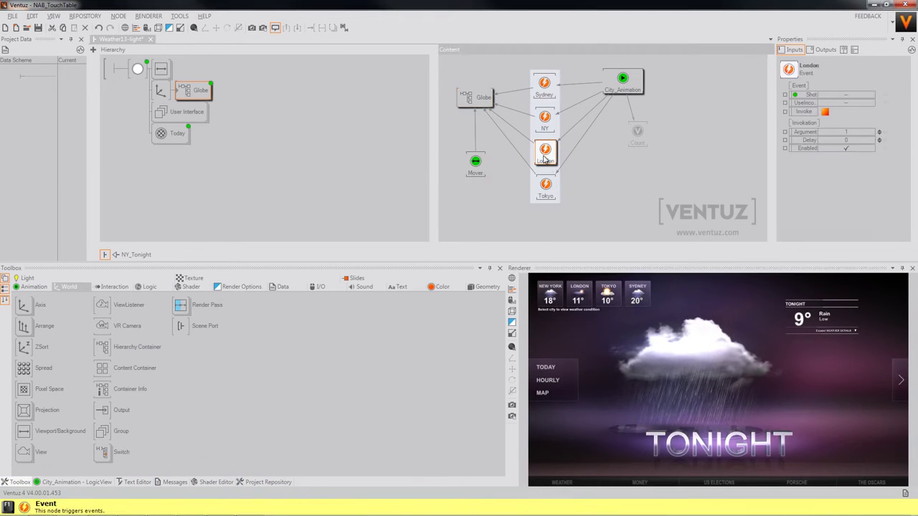
left_click(592, 203)
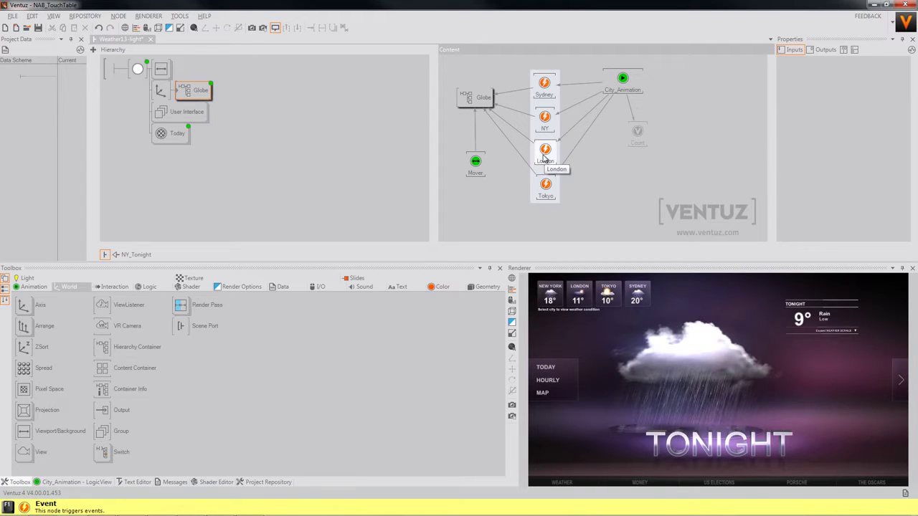
left_click(160, 96)
left_click(238, 114)
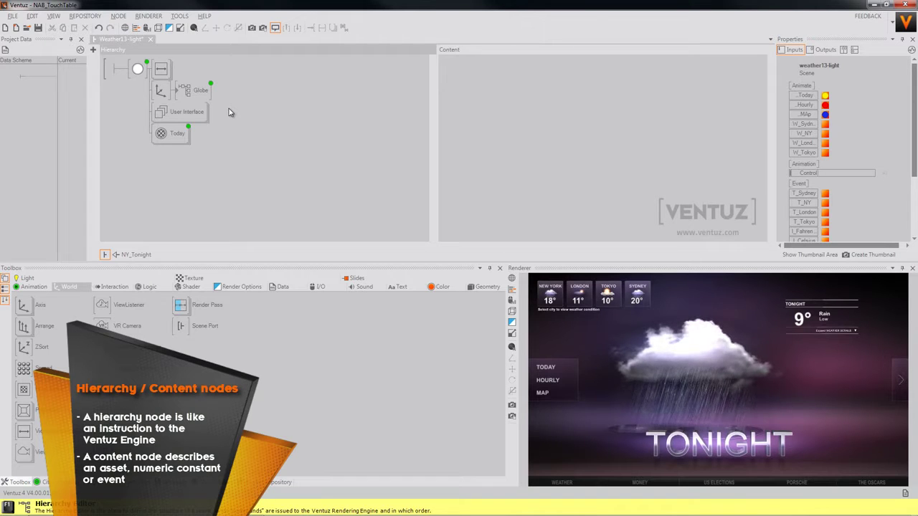
left_click(197, 90)
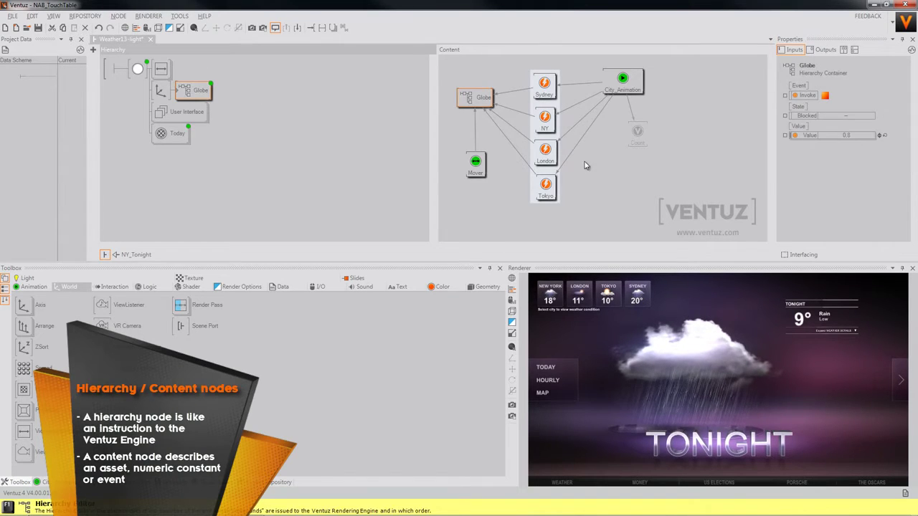
left_click(621, 80)
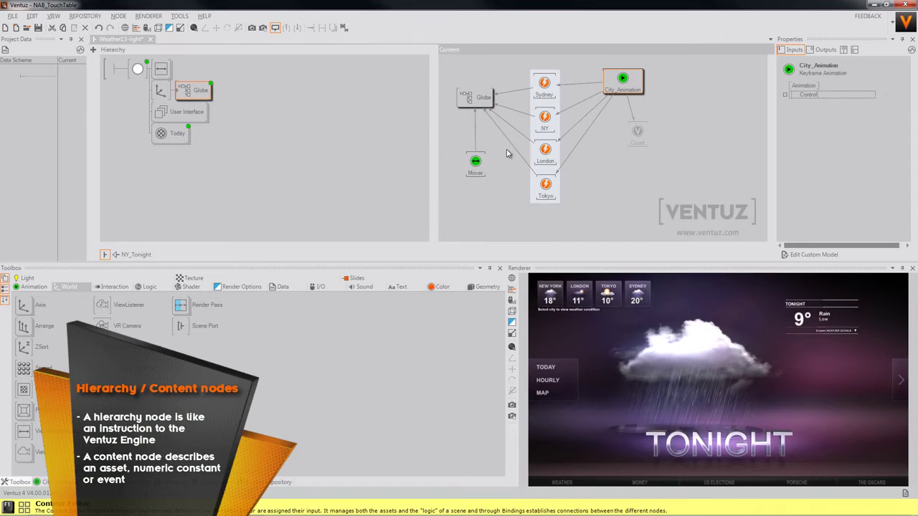
left_click(475, 163)
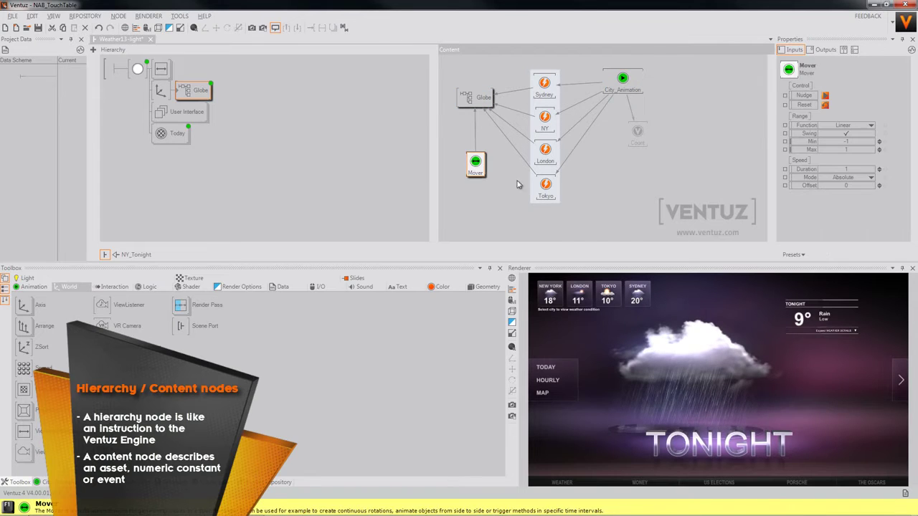
left_click(639, 137)
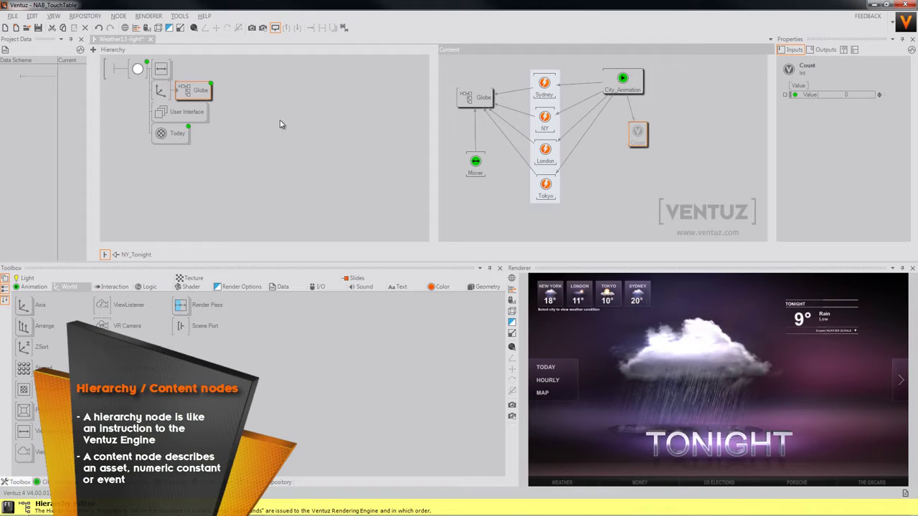
left_click(160, 92)
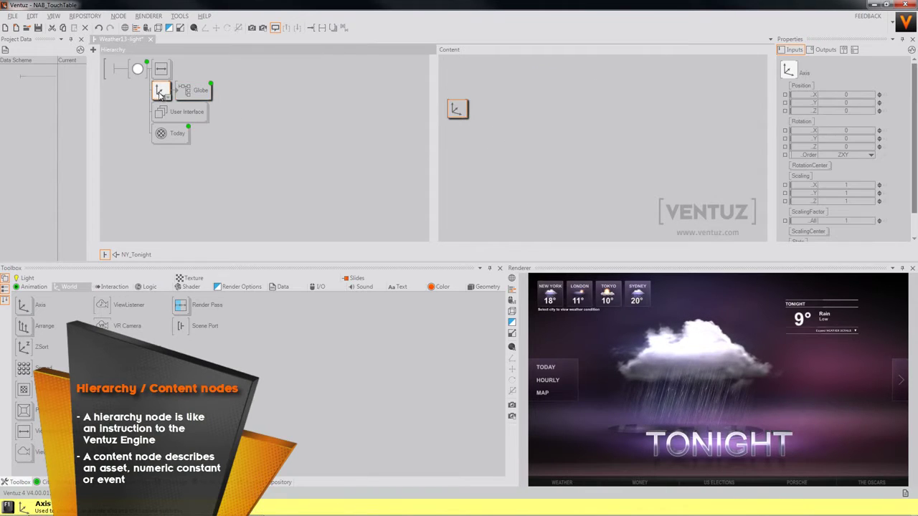
left_click(195, 91)
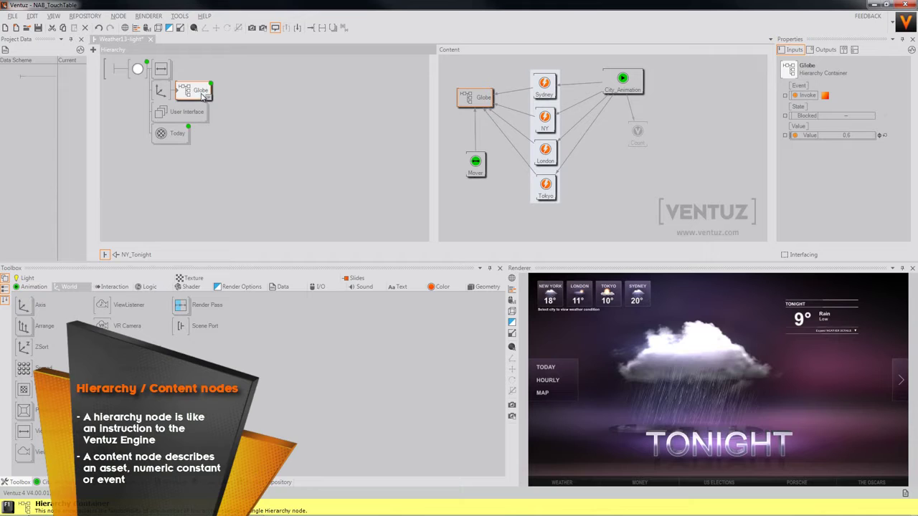
left_click(239, 102)
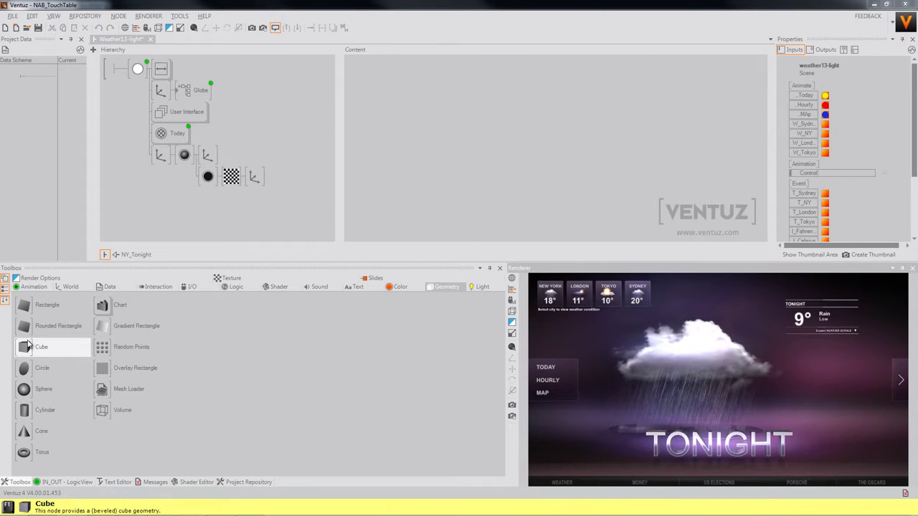
Add a Cube geometry after each of the two inner Axis nodes in the new hierarchy branches.
left_click_drag(28, 349, 209, 156)
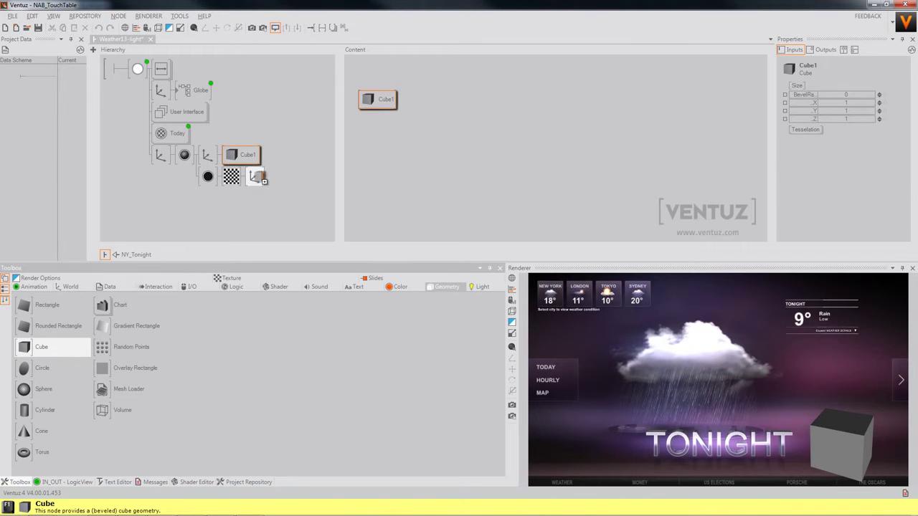
left_click_drag(258, 178, 258, 179)
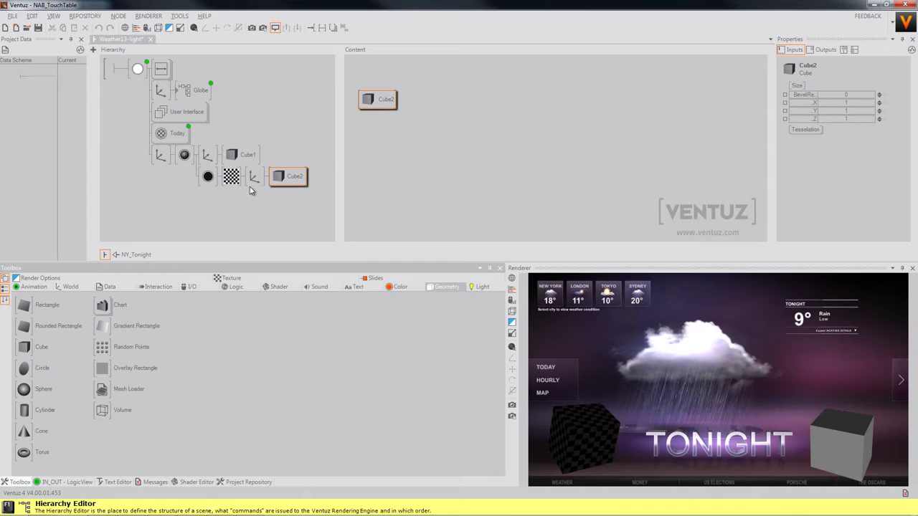
Try to move the Axis with Cube2 out of the material branch to its own branch below the outer Axis.
left_click(254, 176)
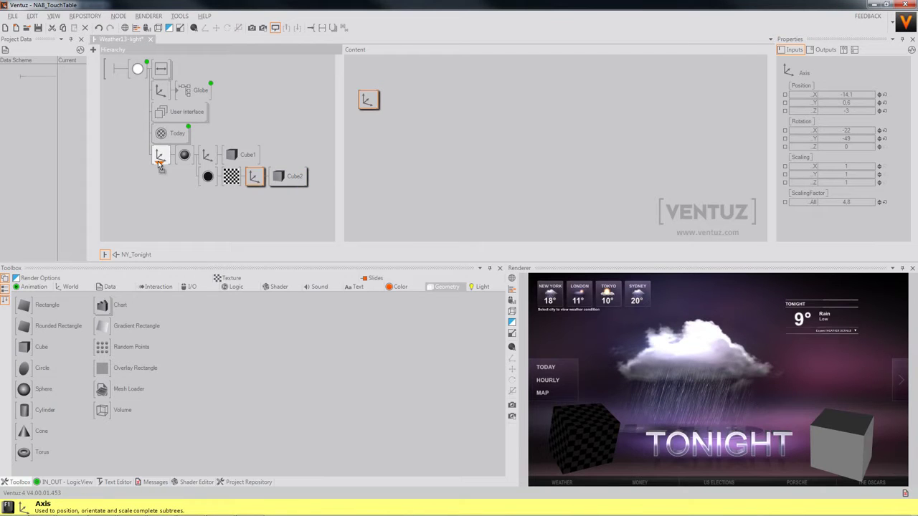
left_click_drag(159, 163, 160, 164)
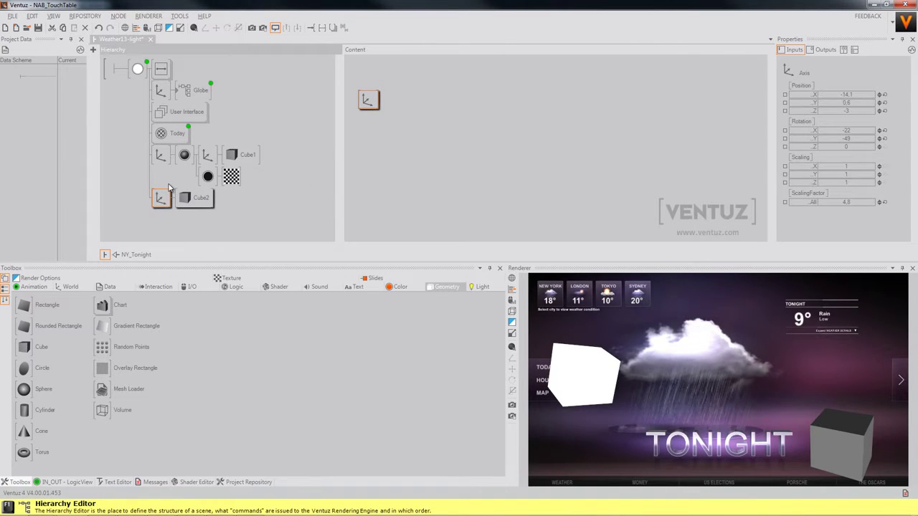
left_click(207, 177)
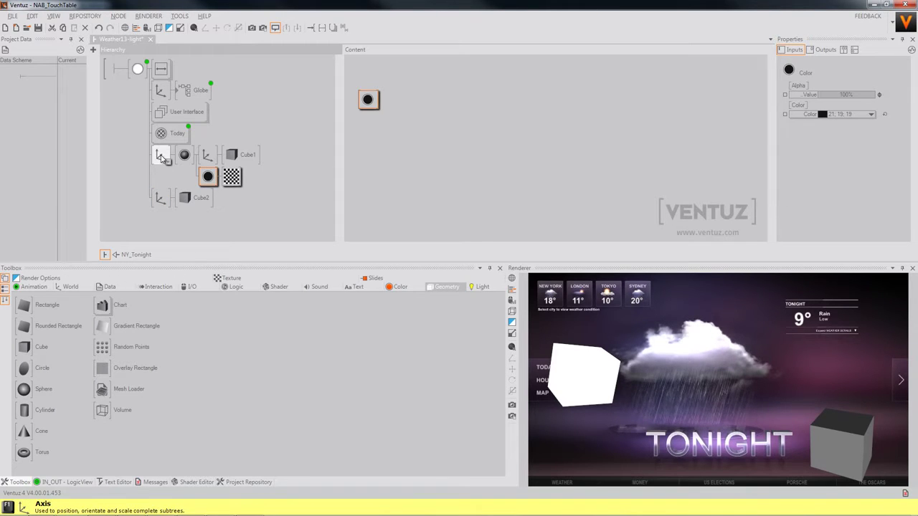
left_click(160, 156)
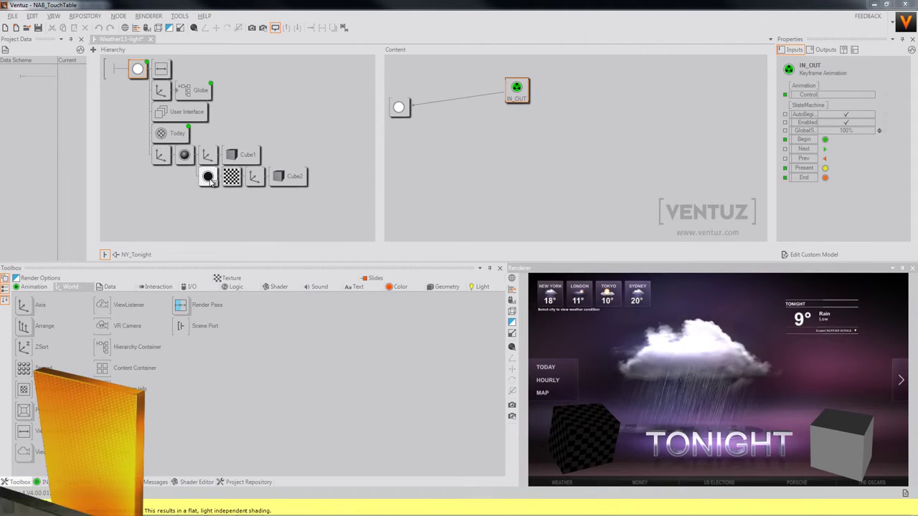
Try to insert the Color node with its Cube2 branch directly before Cube1, and undo the move.
left_click_drag(208, 177, 225, 159)
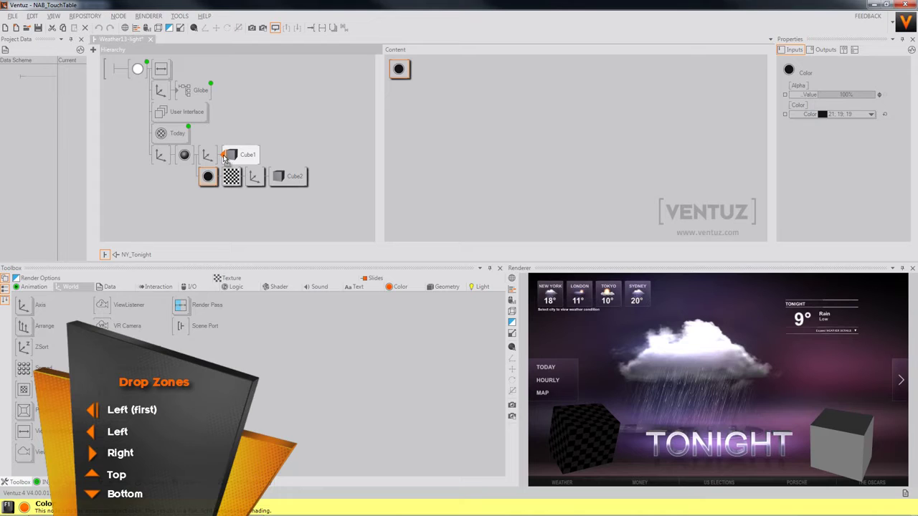
left_click_drag(224, 159, 228, 163)
key("ctrl+z")
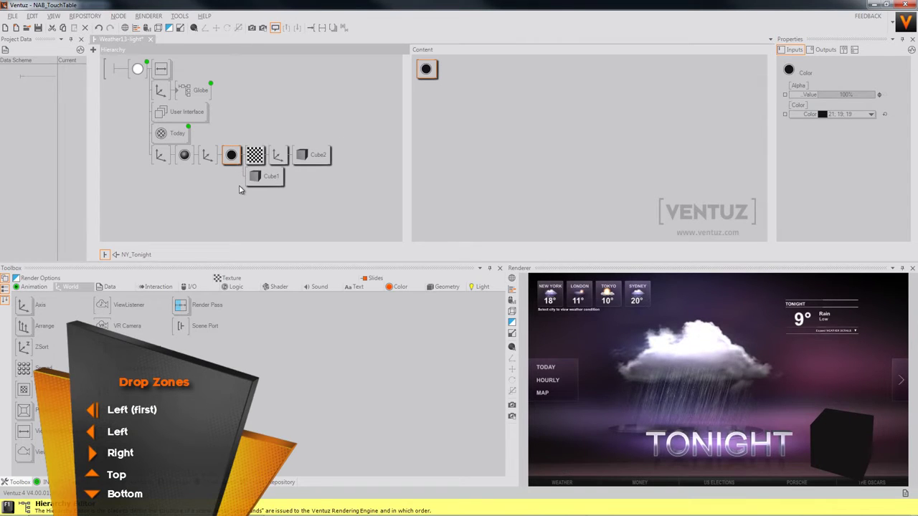
left_click(259, 179)
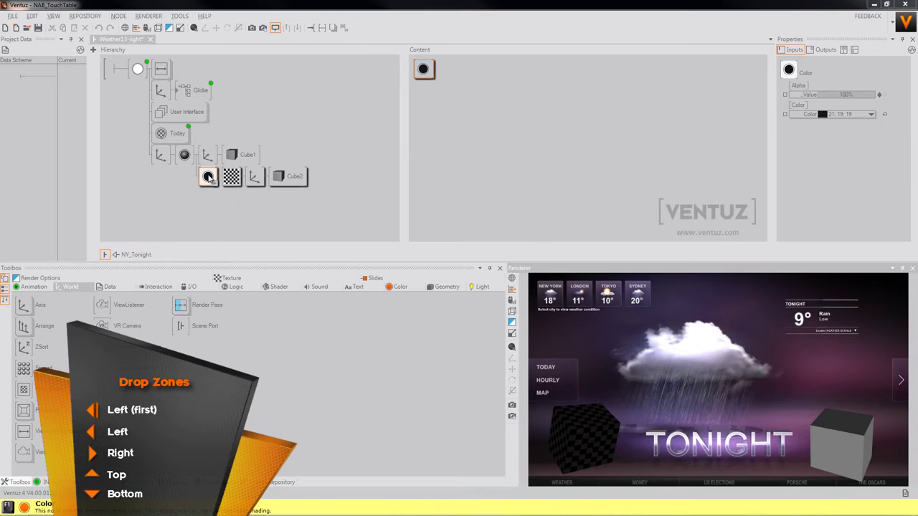
mouse_move(208, 178)
left_mouse_down()
mouse_move(236, 154)
mouse_move(205, 171)
left_mouse_up()
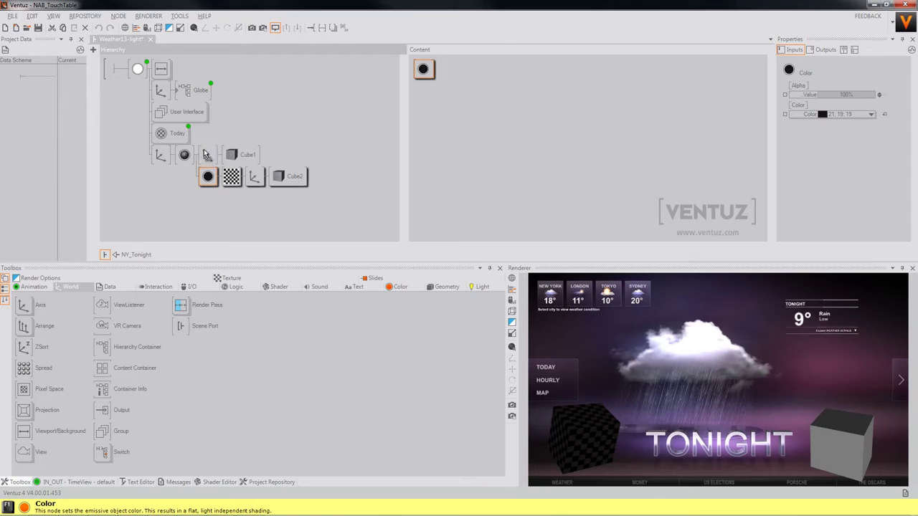
Compare the outer Axis node's input and output properties when it is selected in the Hierarchy Editor and in the Content Editor.
left_click(160, 155)
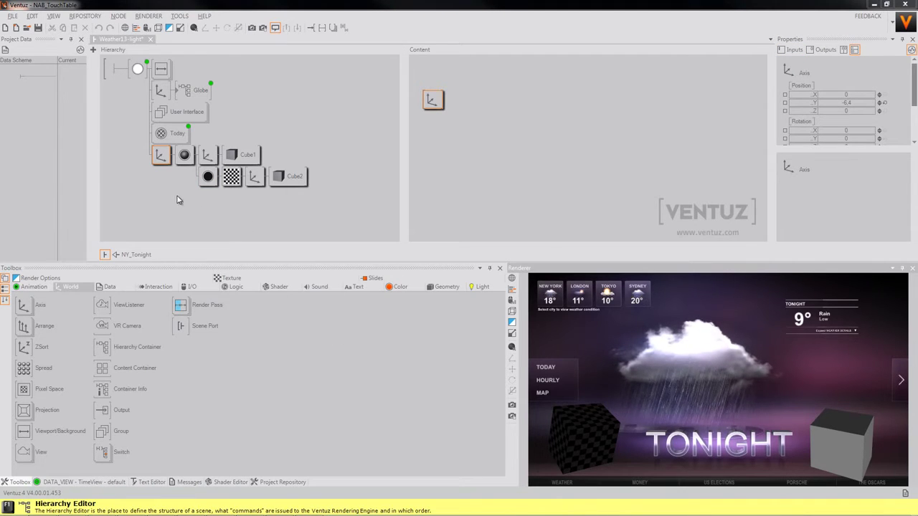
left_click(158, 163)
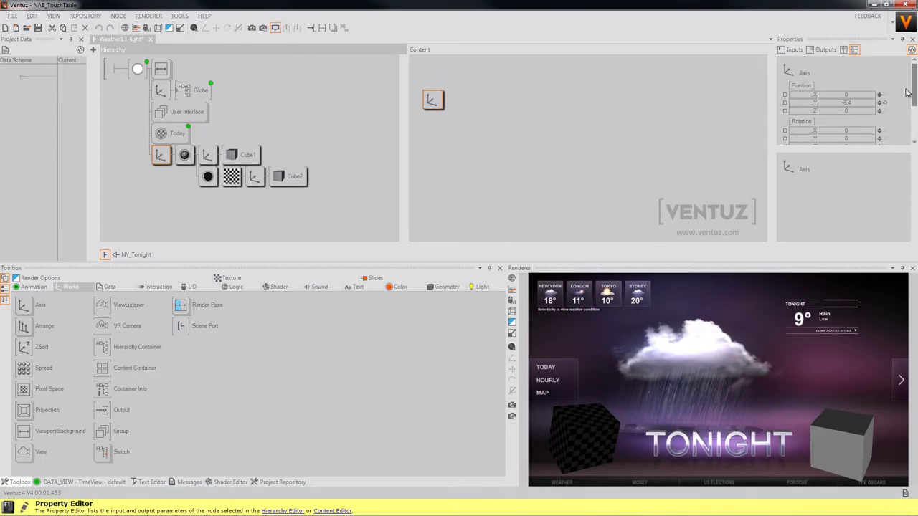
mouse_move(913, 96)
left_mouse_down()
mouse_move(914, 127)
mouse_move(914, 92)
left_mouse_up()
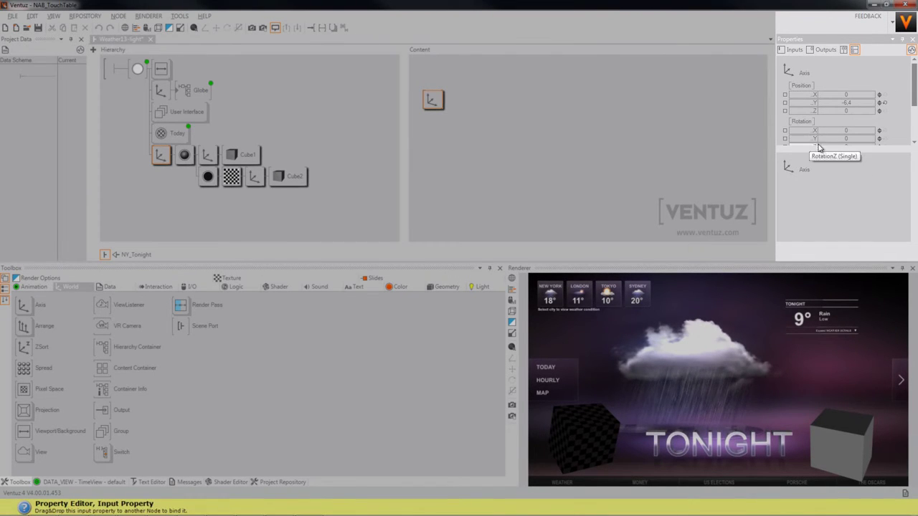
left_click_drag(914, 91, 910, 128)
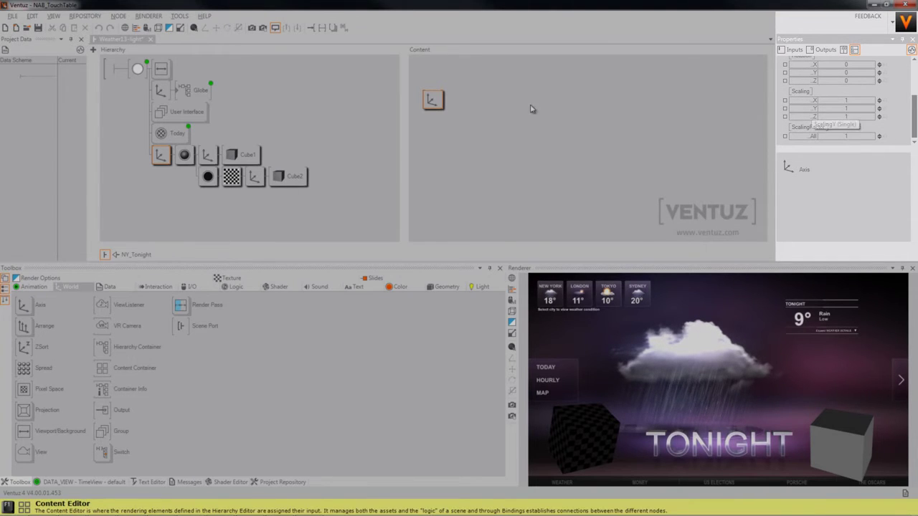
left_click(433, 100)
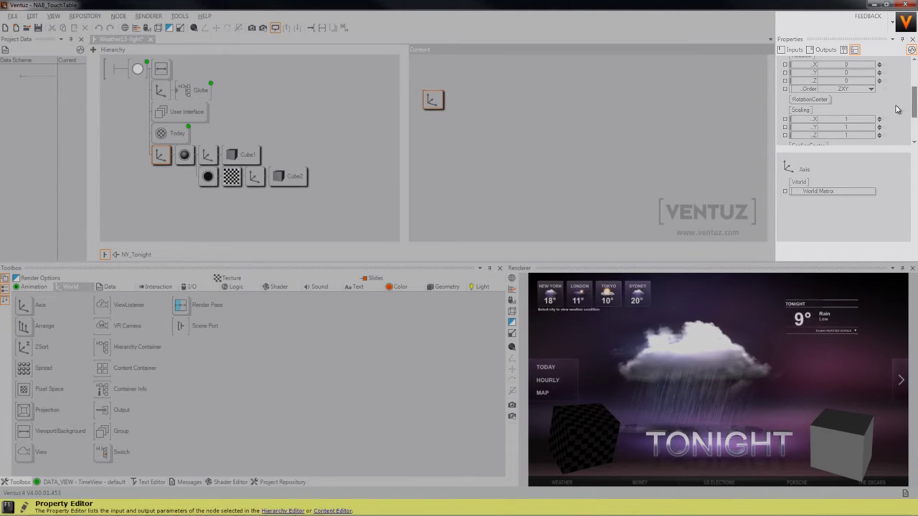
left_click_drag(913, 104, 914, 124)
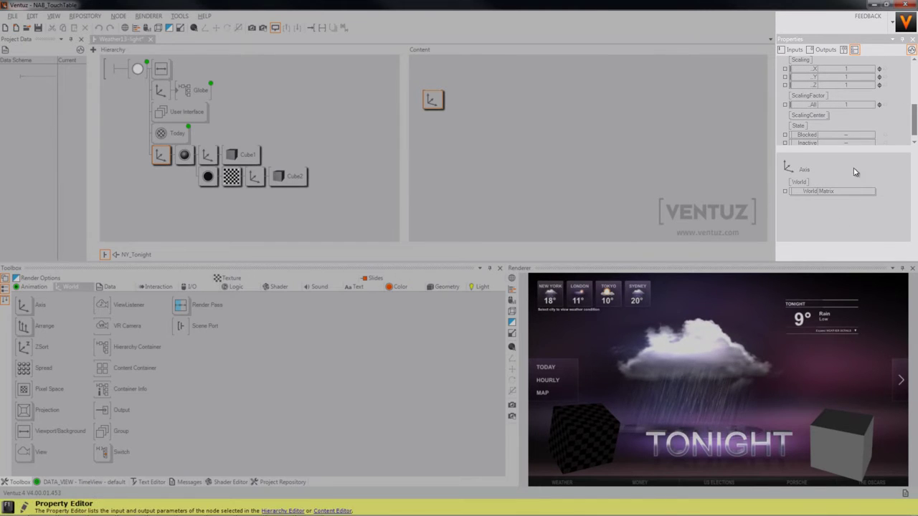
left_click_drag(913, 122, 913, 126)
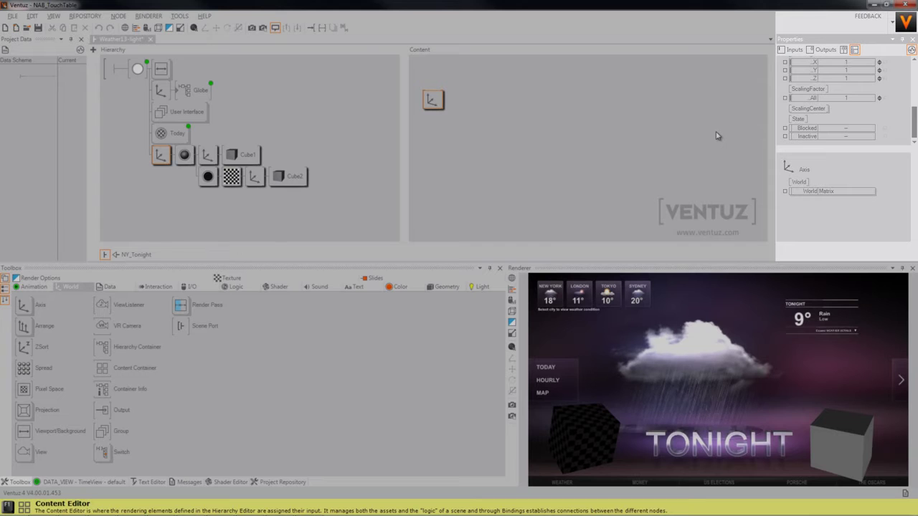
Turn off Show only favored Properties for the Hierarchy Editor in the Tree Editors options.
left_click(179, 16)
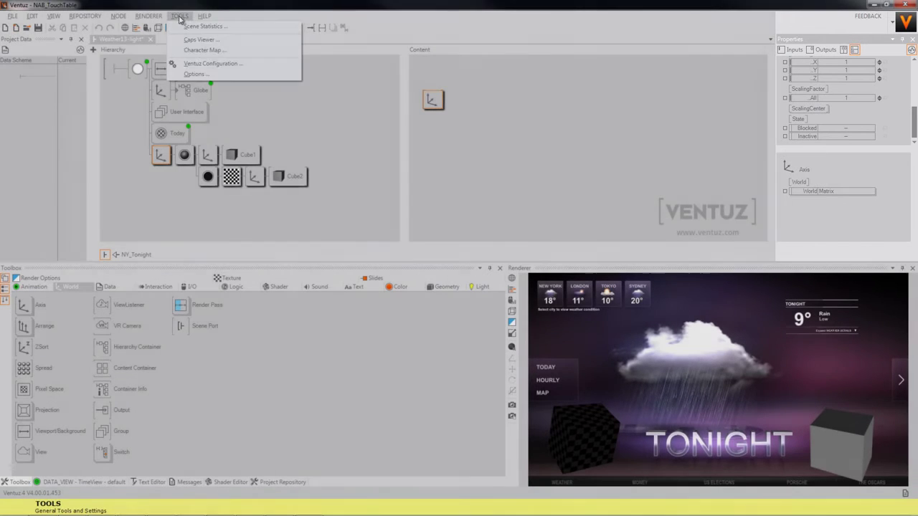
left_click(199, 77)
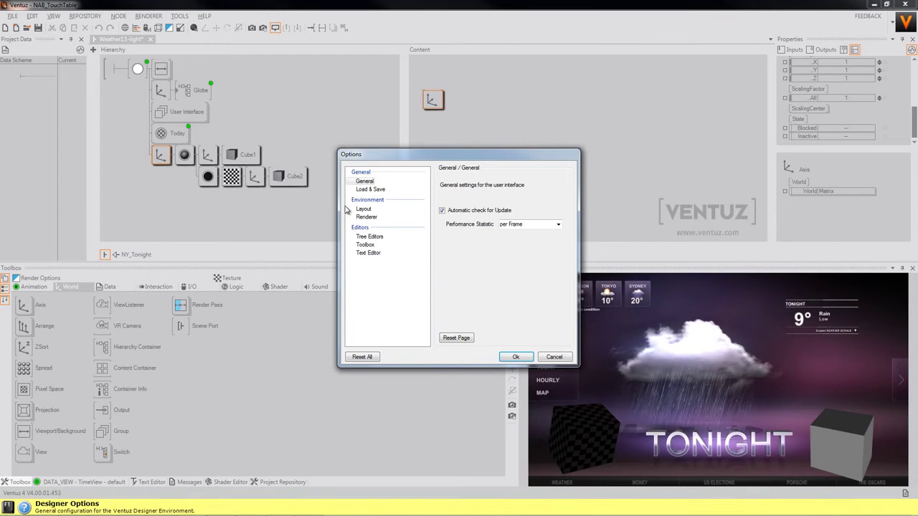
left_click(370, 236)
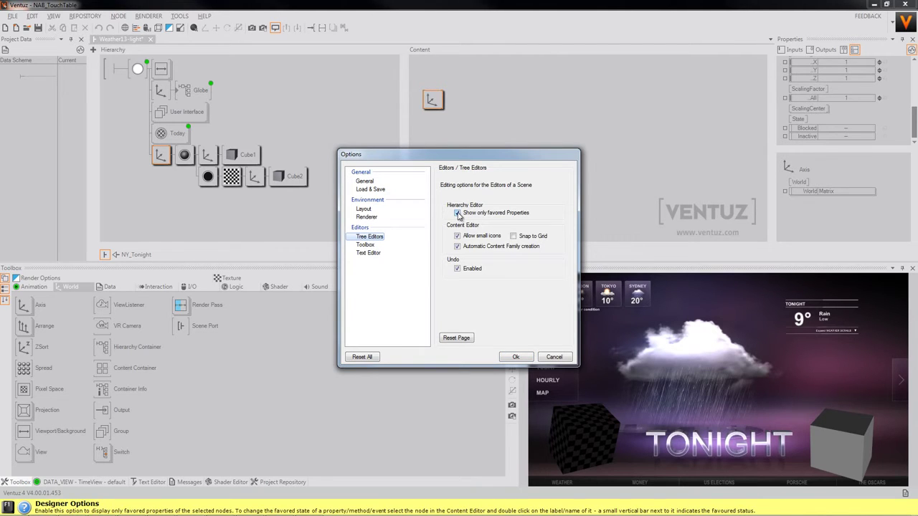
left_click(457, 213)
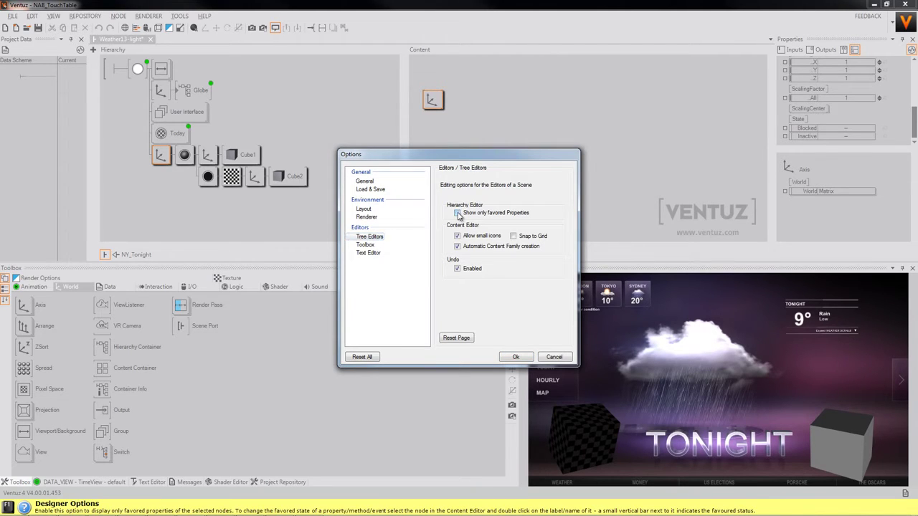
left_click(515, 357)
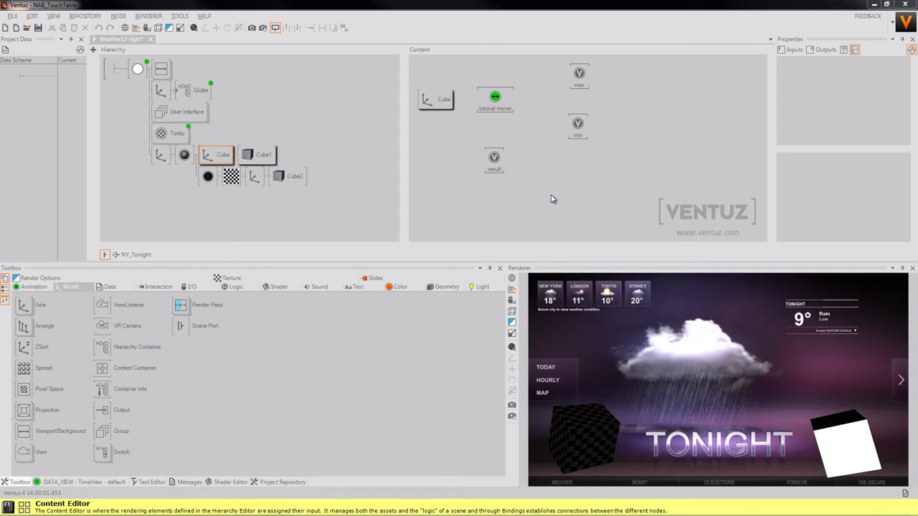
Bind the tutorial mover's Min input to the min value node.
left_click(551, 200)
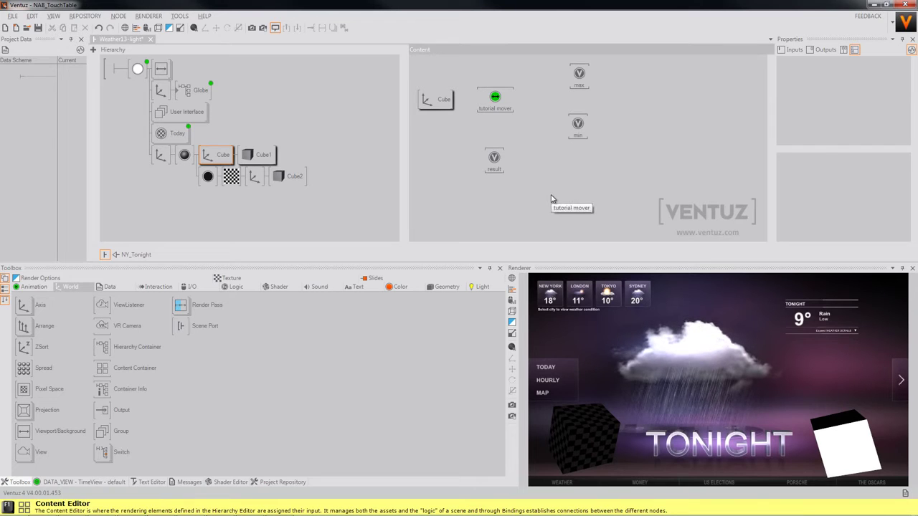
left_click(498, 100)
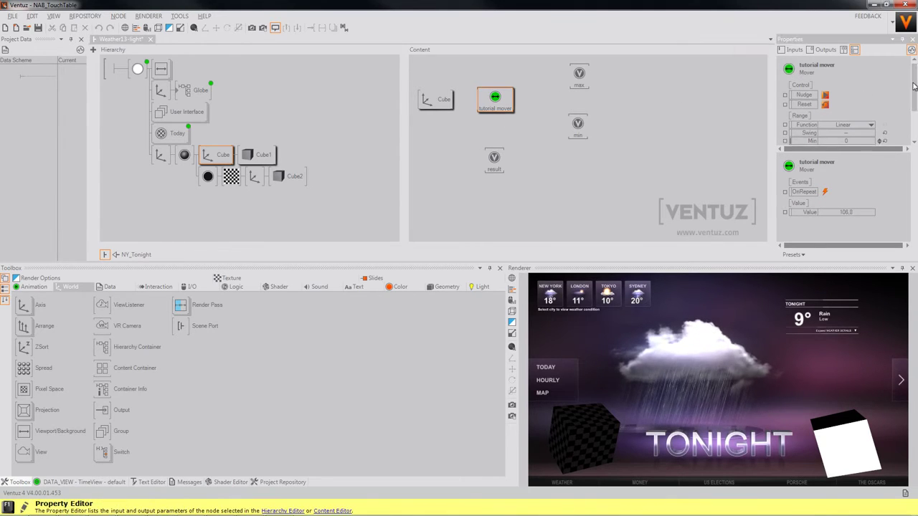
scroll(913, 86, "down", 1)
left_click_drag(803, 110, 578, 123)
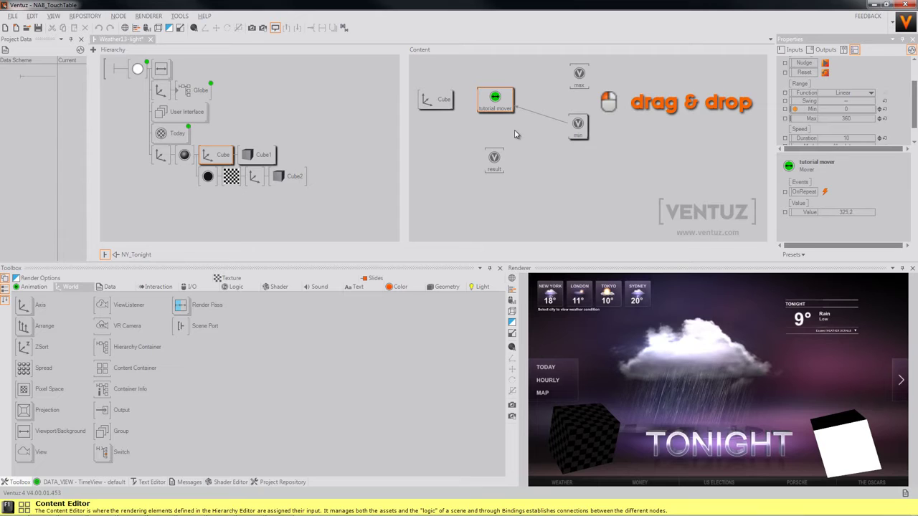
Bind the Cube Axis node's Rotation Y input to the tutorial mover's Value output.
left_click(444, 102)
left_click(493, 99)
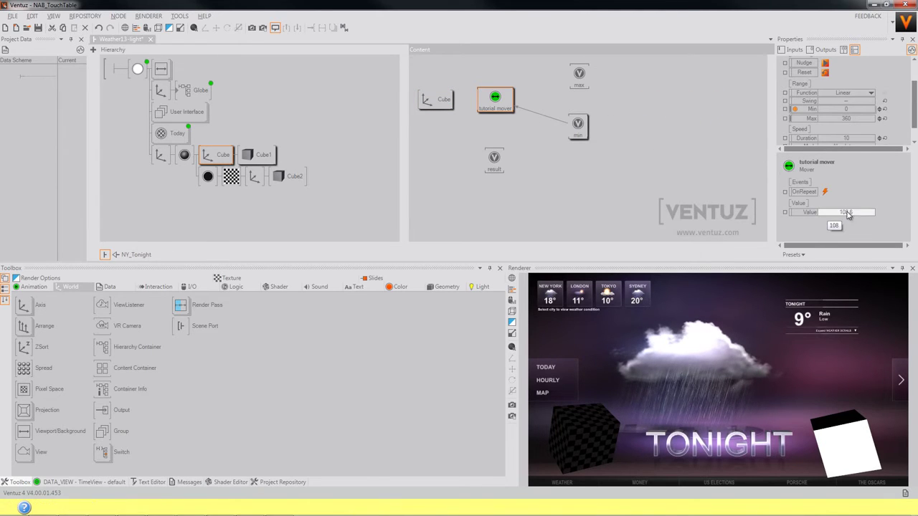
left_click(437, 100)
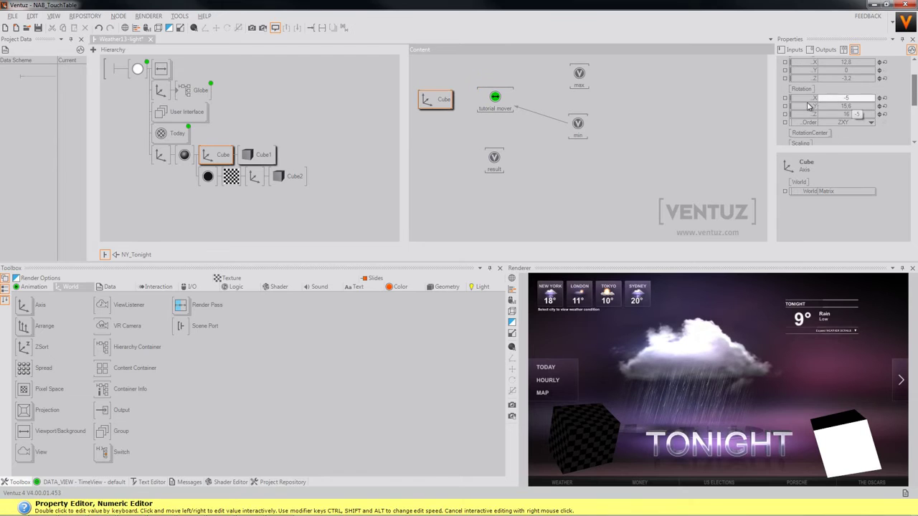
left_click_drag(807, 106, 498, 101)
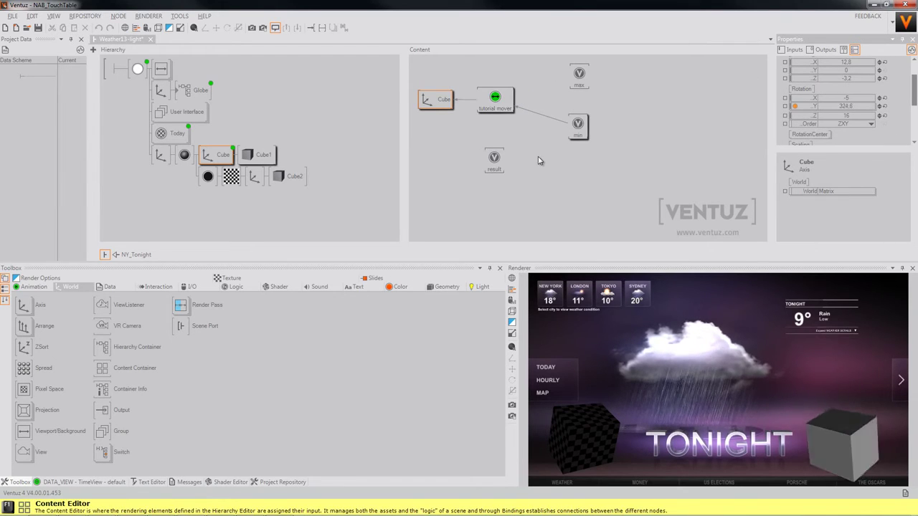
Bind the tutorial mover's Max input to the max node, and the result node's Value input to the mover.
left_click(494, 95)
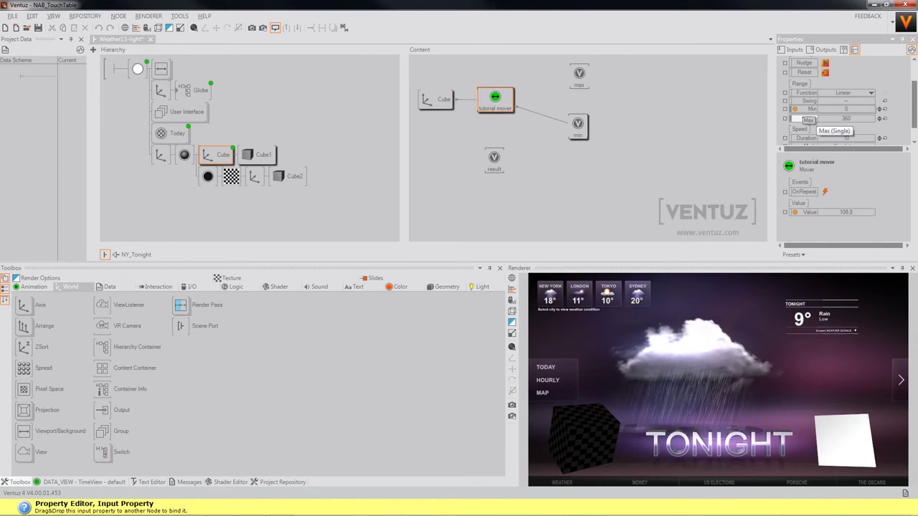
left_click_drag(811, 118, 579, 73)
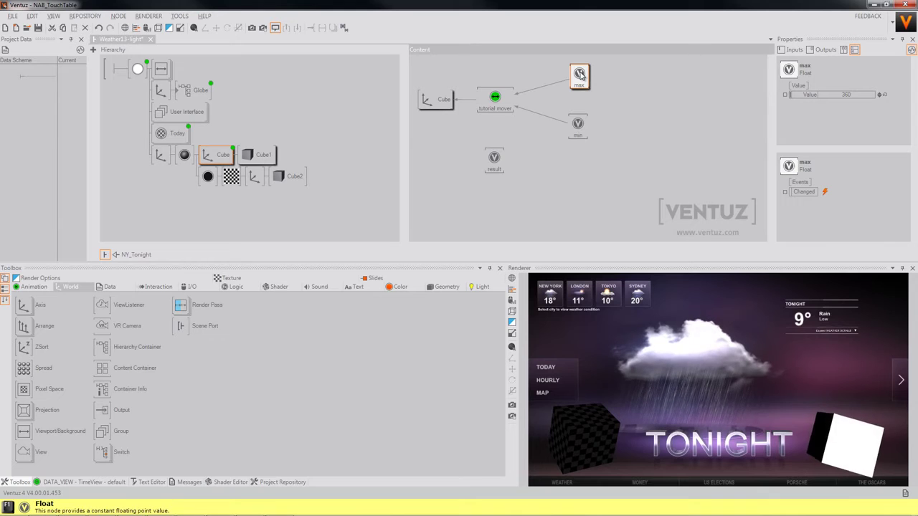
left_click(495, 99)
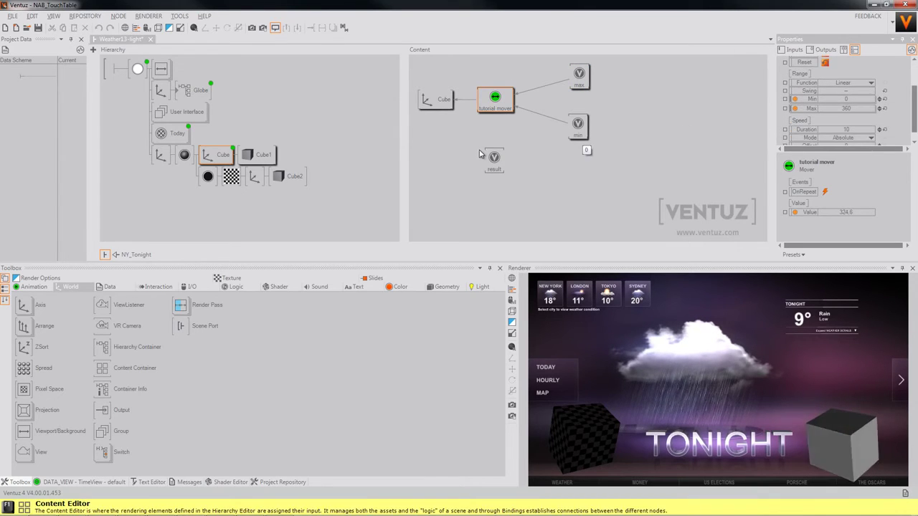
left_click(494, 159)
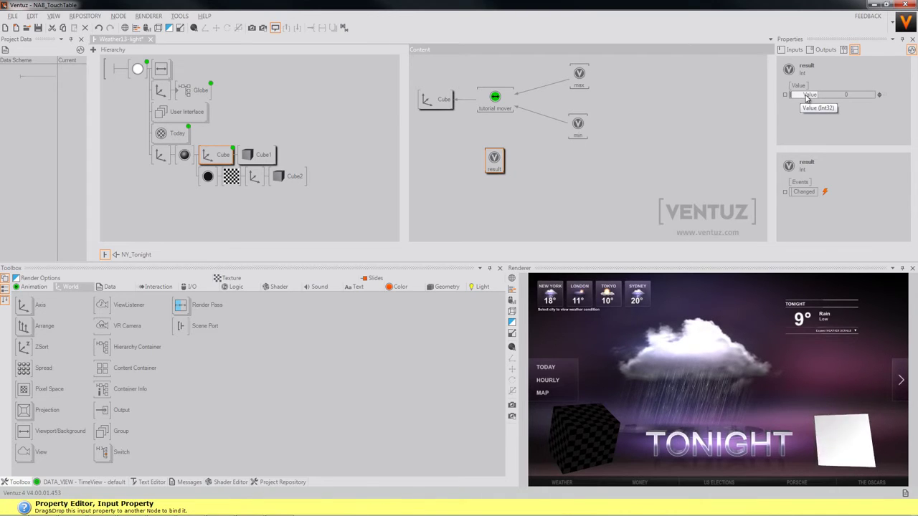
left_click_drag(806, 97, 495, 100)
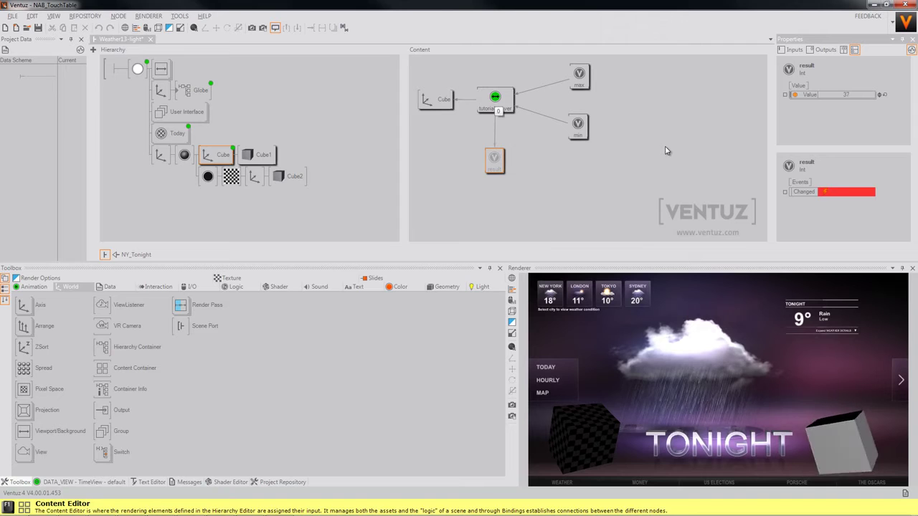
Delete the Value binding between the tutorial mover and result, and remove all remaining bindings of the mover at once.
right_click(495, 133)
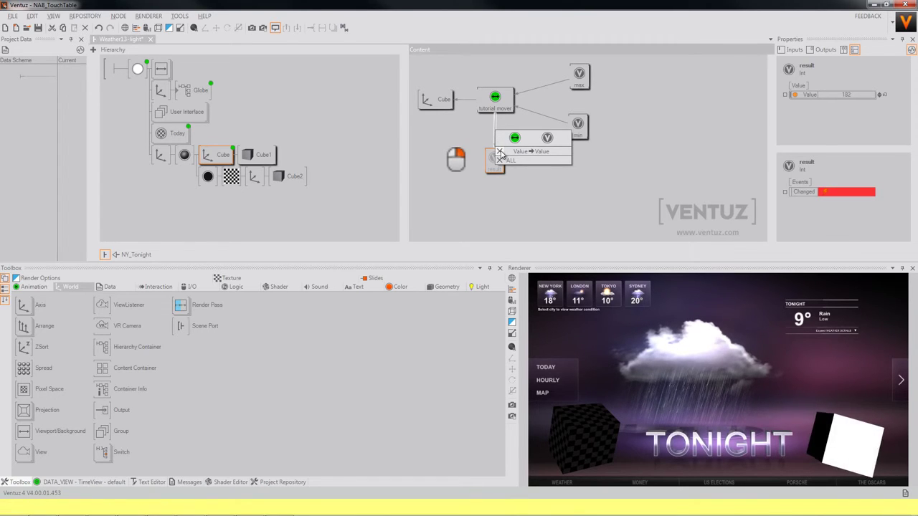
left_click(499, 152)
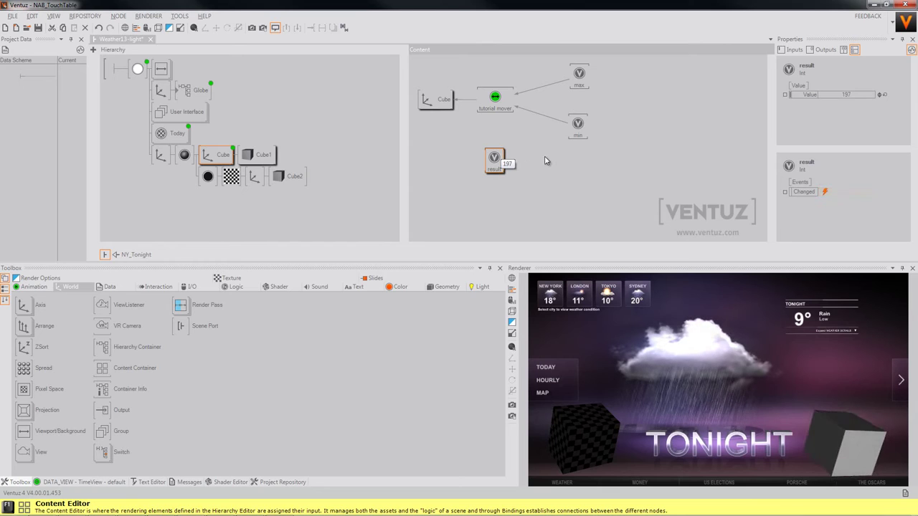
left_click(496, 100)
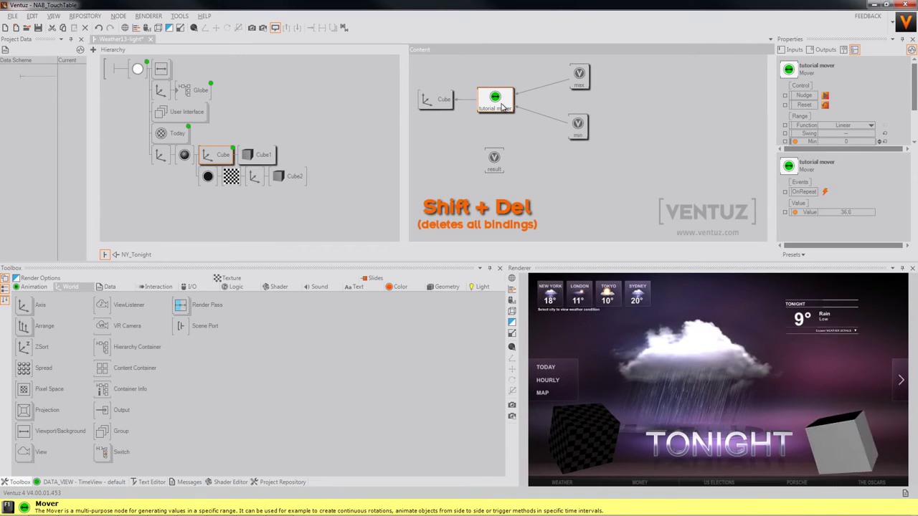
key("shift+Delete")
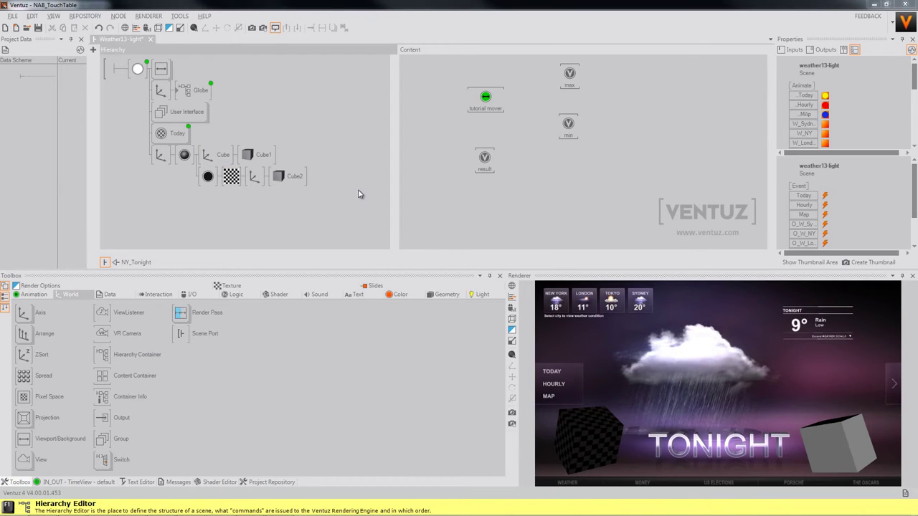
Block and unblock the Cube1 node several times to toggle its rendering.
left_click(263, 154)
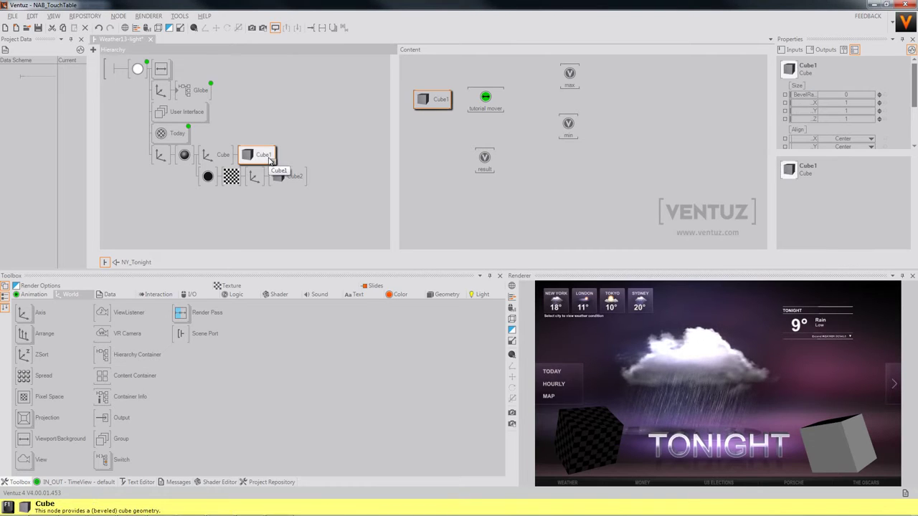
key("ctrl+b")
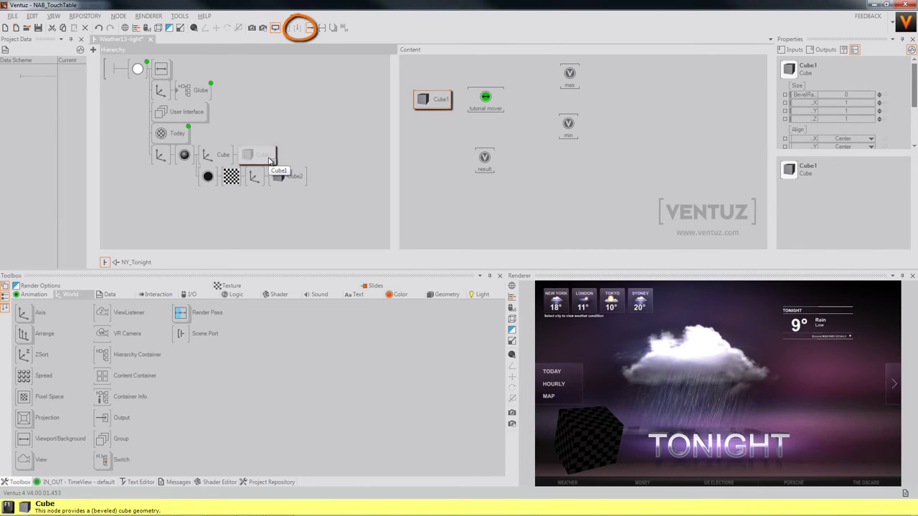
key("ctrl+b")
key("ctrl+b")
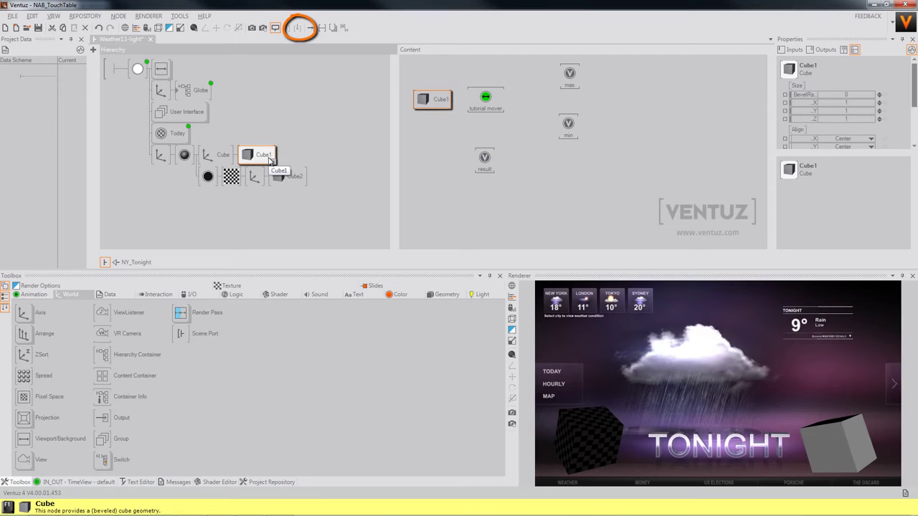
key("ctrl+b")
key("ctrl+b")
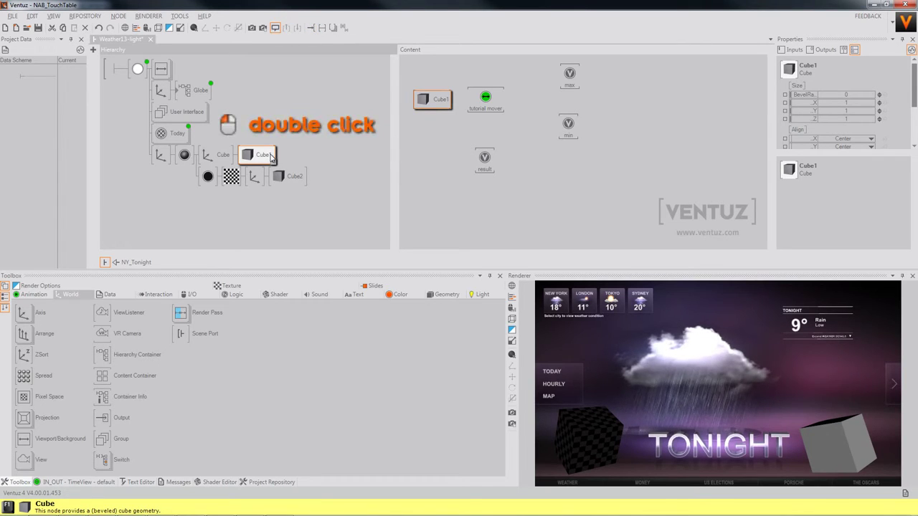
Rename the Cube1 node in the Hierarchy Editor to "right".
double_click(271, 157)
type("ri")
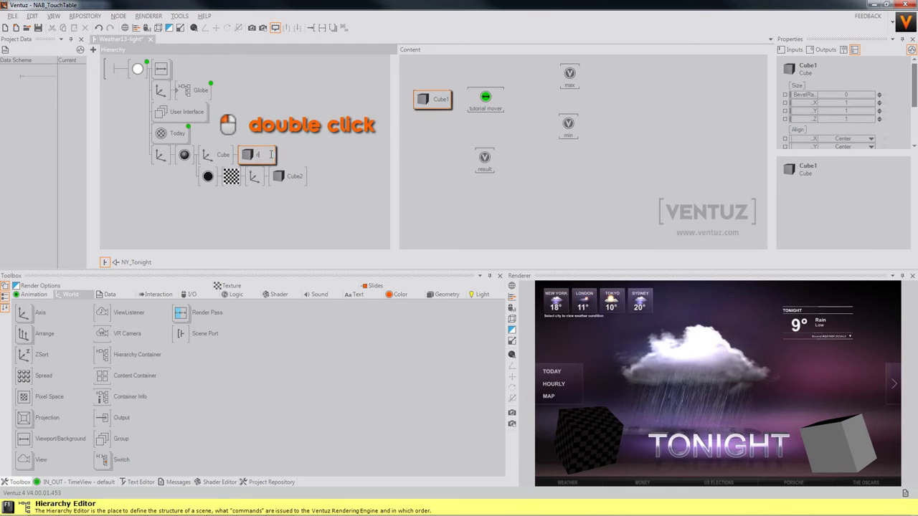
type("ght")
key("Return")
Rename the Cube2 node in the Hierarchy Editor to "left".
left_click(292, 178)
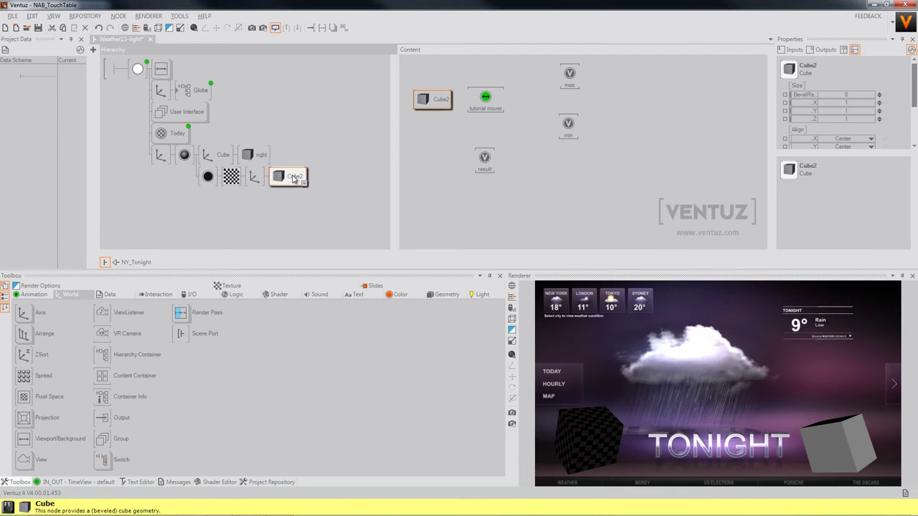
double_click(293, 177)
type("left")
key("Return")
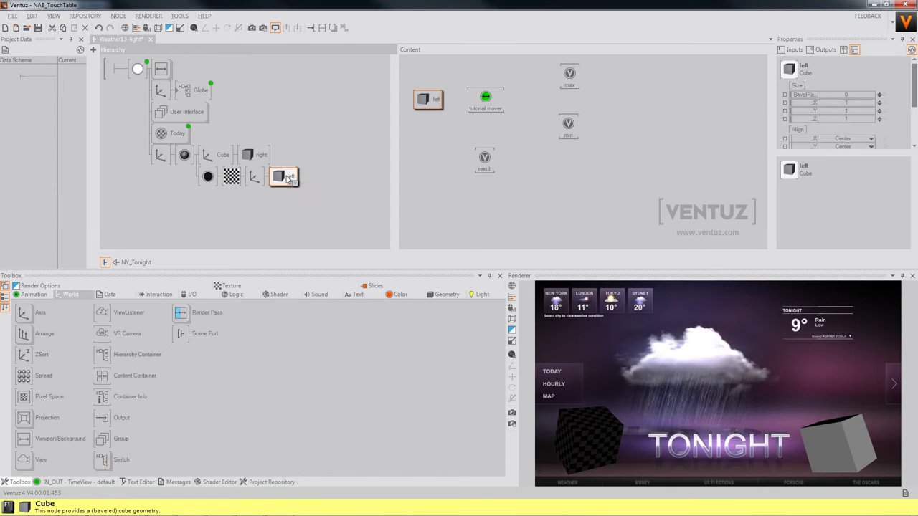
Attach a comment reading "delete me" to the left cube node, and shrink the note to fit its text.
key("ctrl+e")
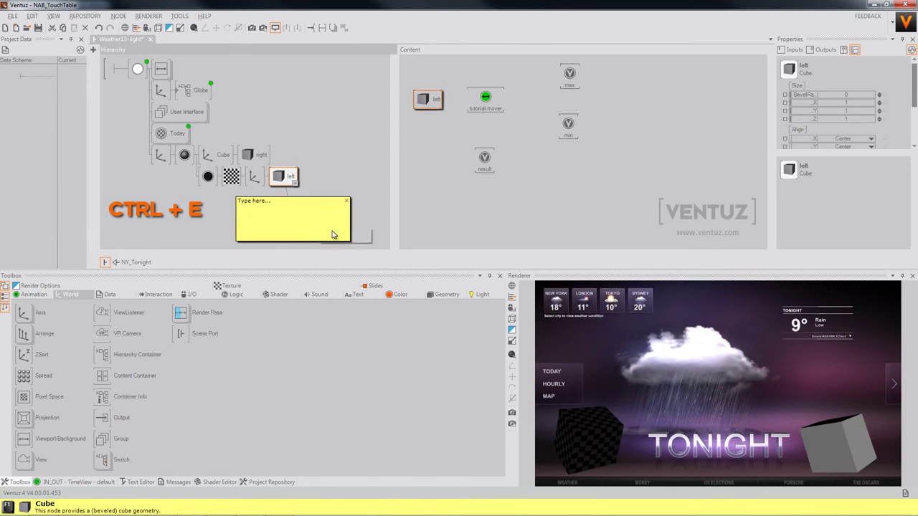
left_click_drag(348, 240, 333, 228)
double_click(284, 201)
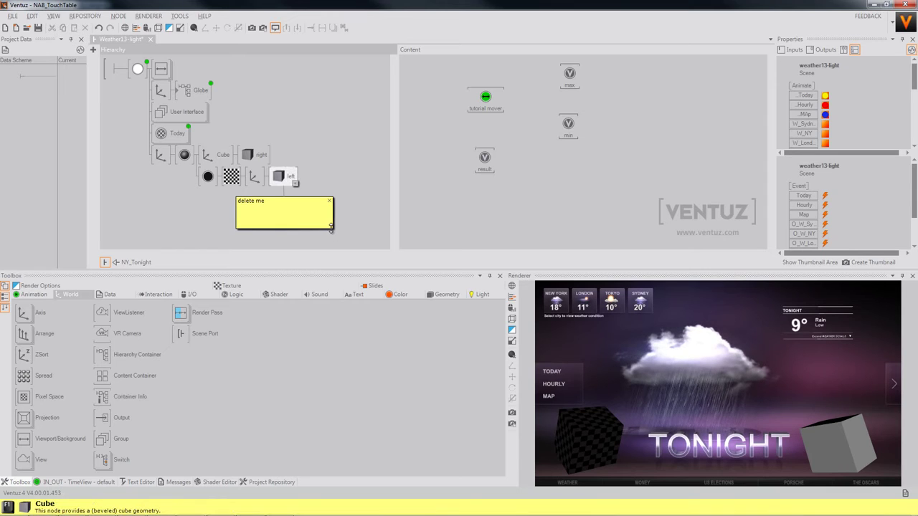
left_click_drag(335, 230, 307, 218)
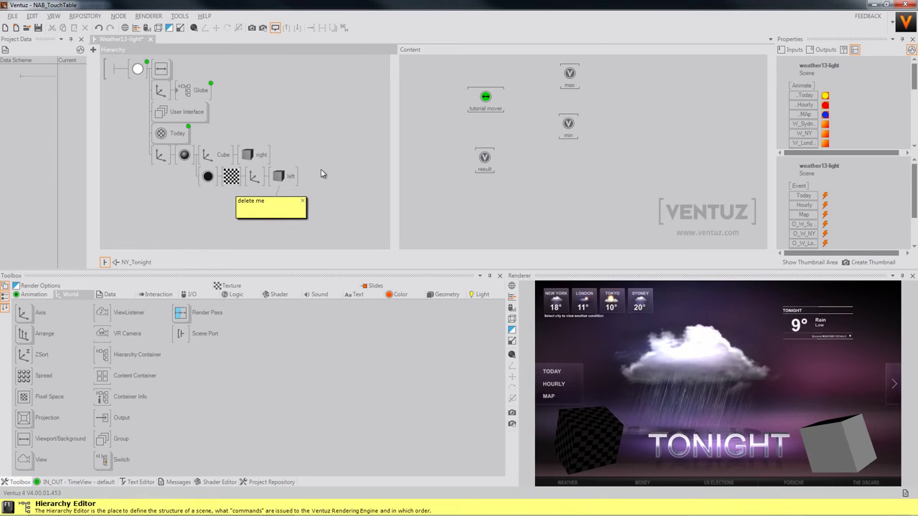
Delete the left cube node, and the black Color node together with its remaining subtree.
left_click(281, 178)
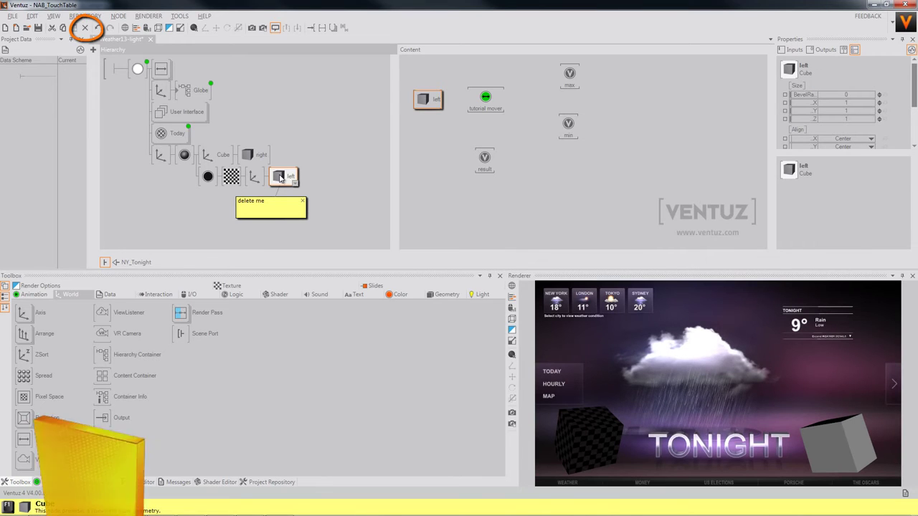
key("Delete")
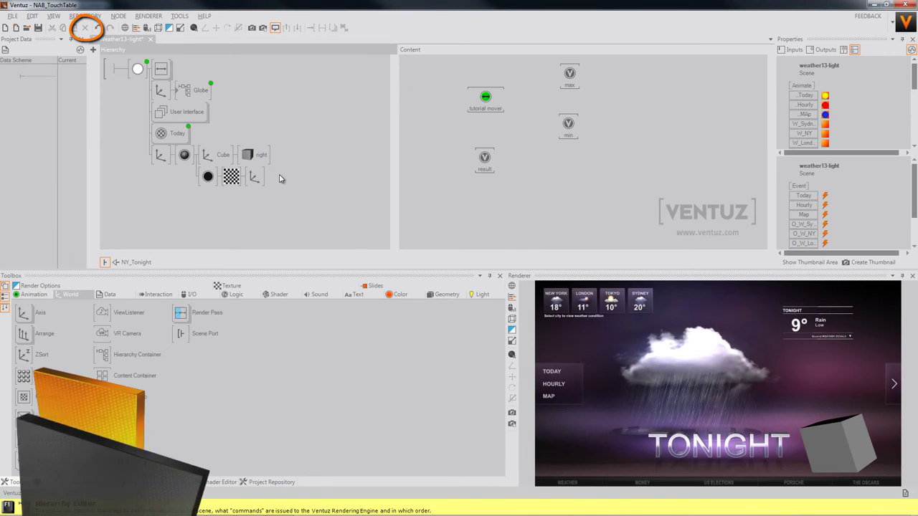
left_click(207, 178)
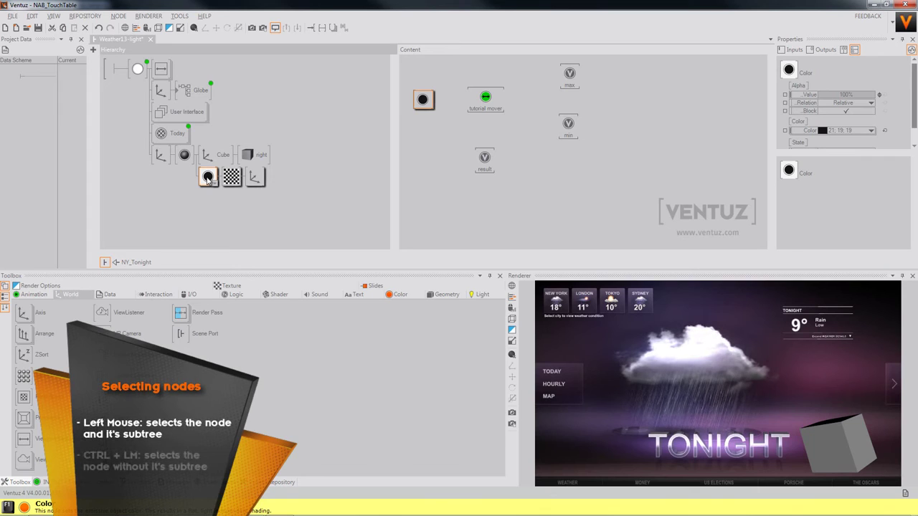
key("Delete")
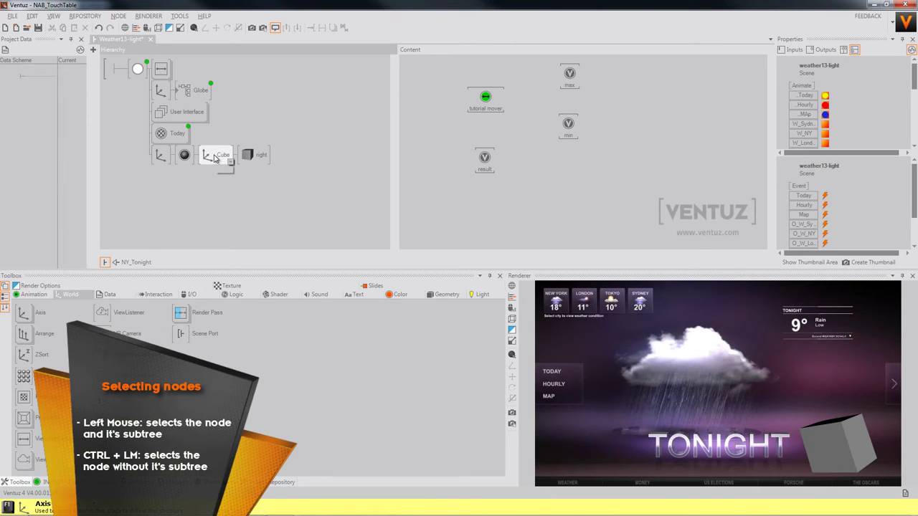
Delete the Cube Axis node without its subtree, and delete the Material and Today nodes together in one multi-selection.
left_click(214, 158)
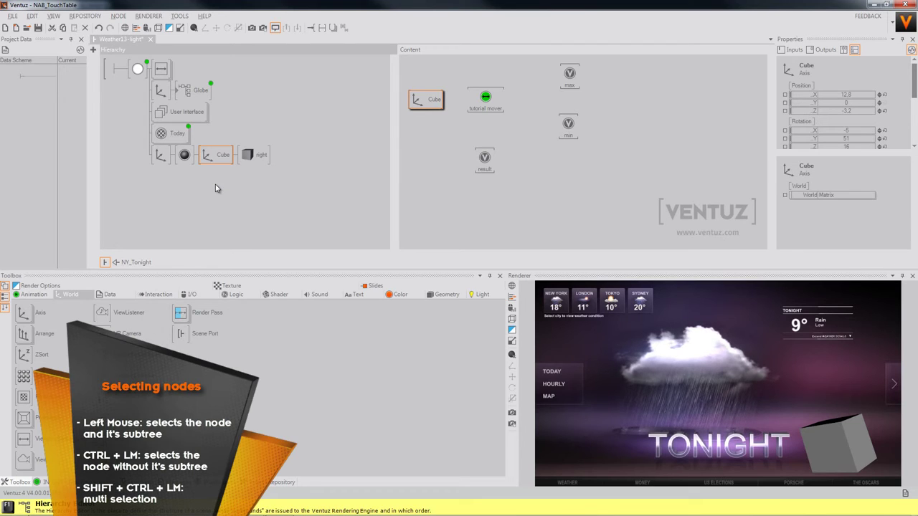
key("Delete")
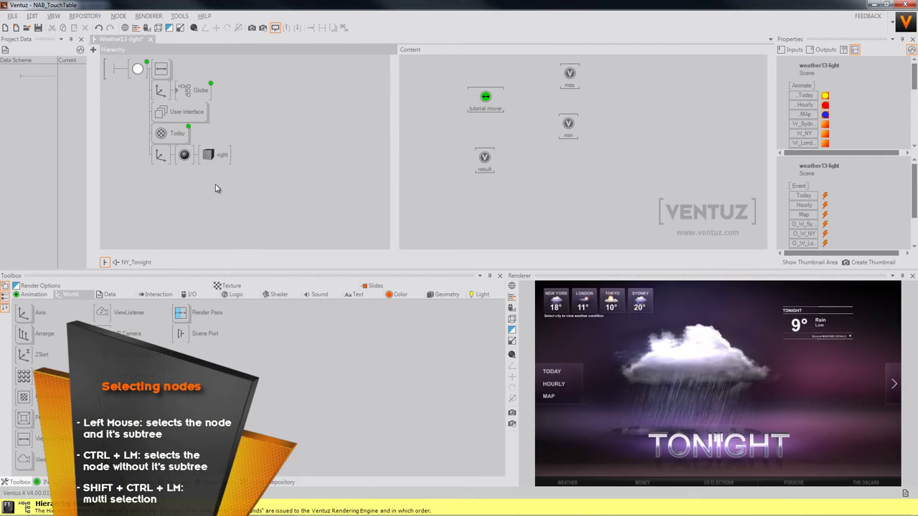
left_click(185, 156)
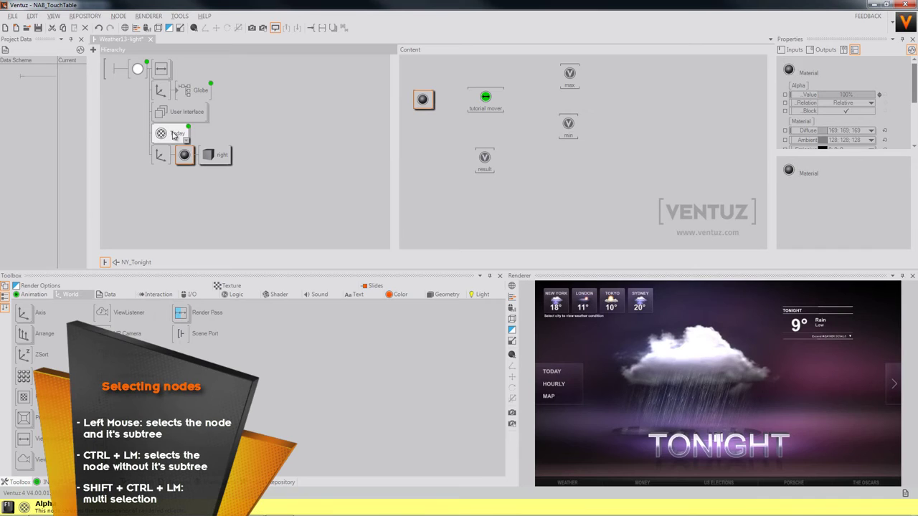
left_click(174, 134, "ctrl+shift")
key("Delete")
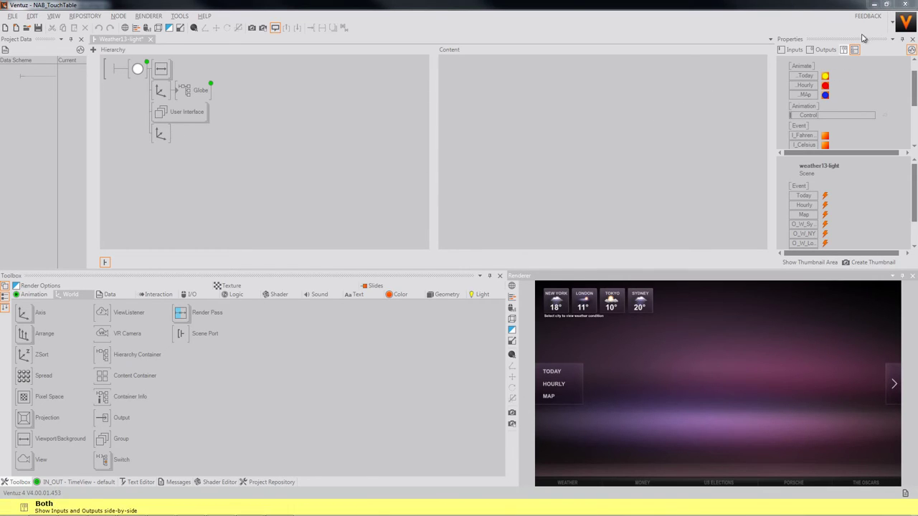
Change to the Sequencer project without saving the modified Weather13-light scene, and open the Sequencer scene.
left_click(892, 23)
left_click(882, 59)
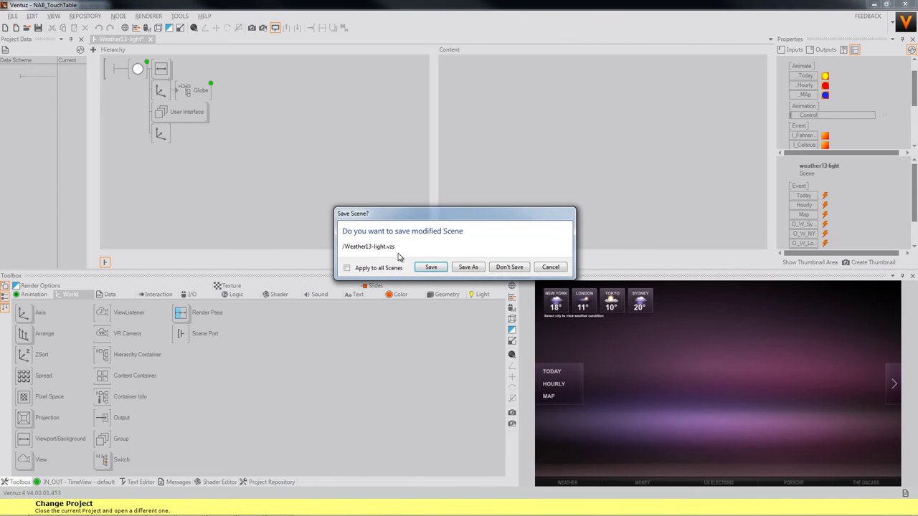
left_click(496, 269)
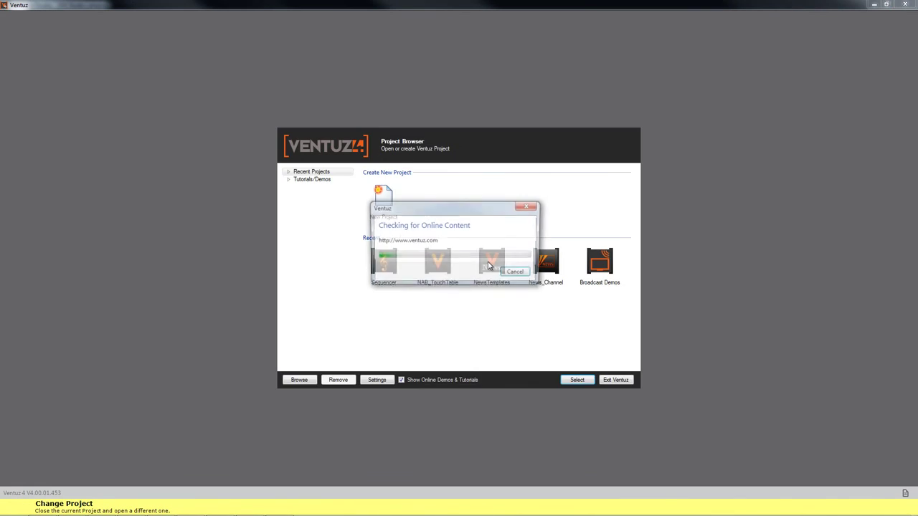
double_click(438, 266)
double_click(324, 194)
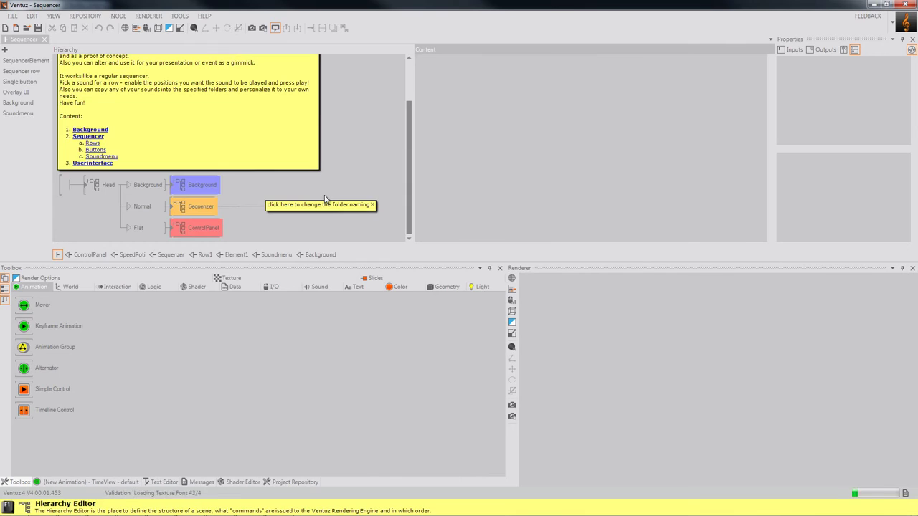
View the hierarchy locations stored in the SequencerElement, Sequencer row, Single button, Overlay UI, Background and Soundmenu bookmarks.
left_click(25, 61)
left_click(28, 72)
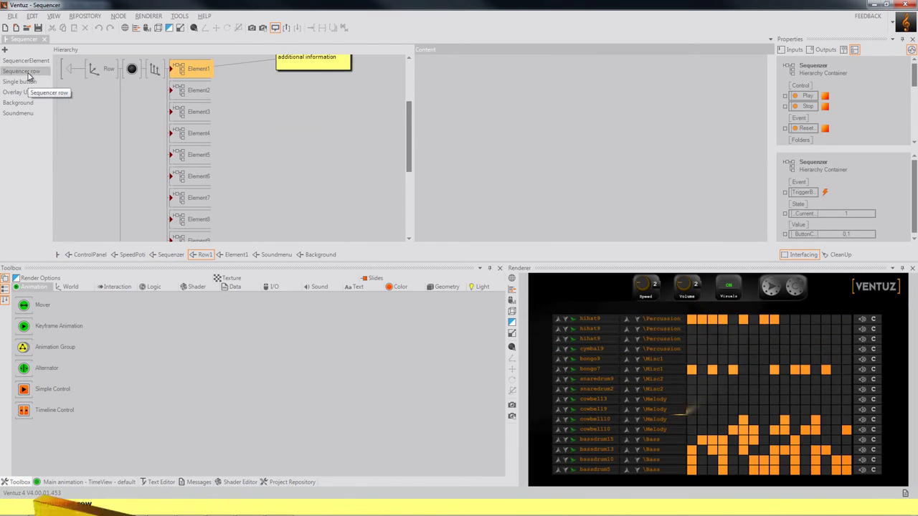
left_click(29, 81)
left_click(20, 92)
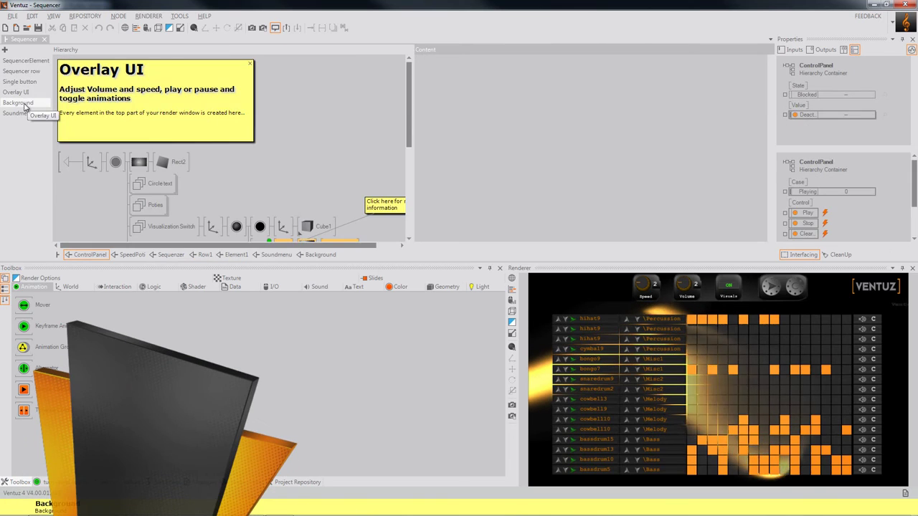
left_click(22, 103)
left_click(24, 113)
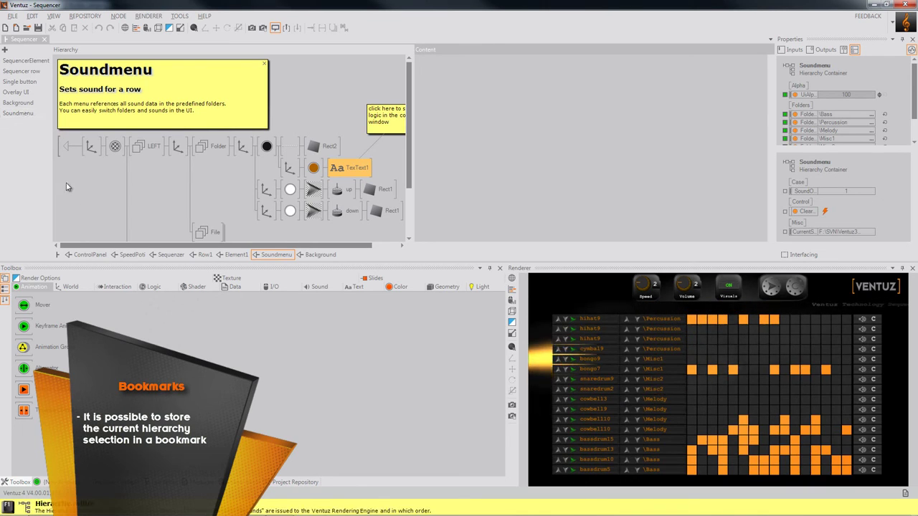
Add a selection bookmark for the top-level ControlPanel container, and test it by jumping to Soundmenu and back to ControlPanel.
left_click(70, 254)
left_click(409, 151)
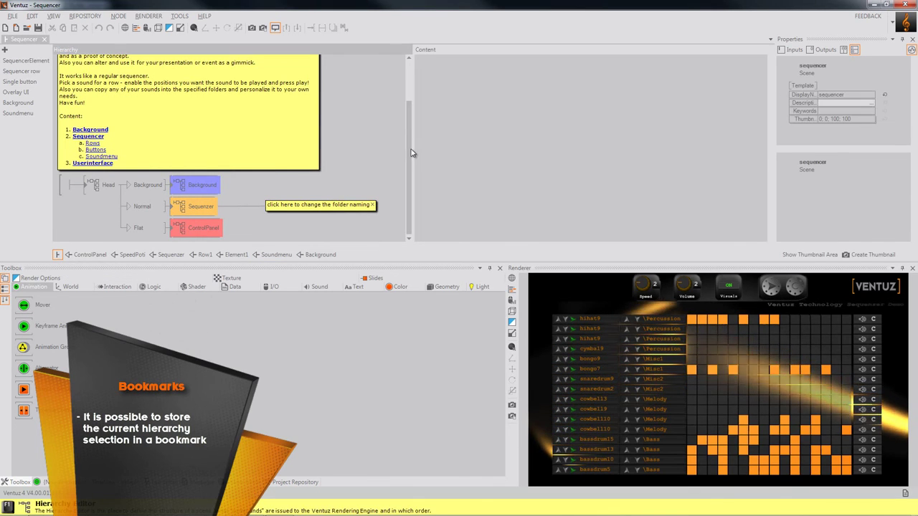
left_click(203, 228)
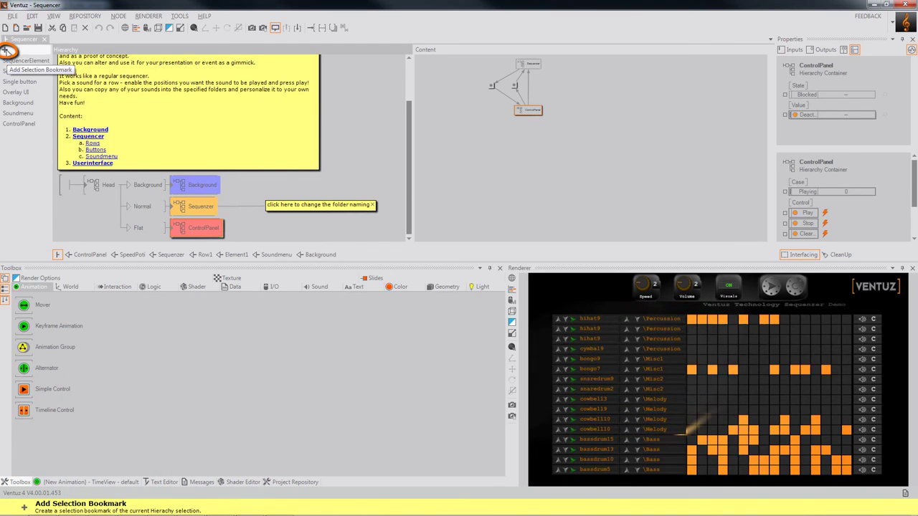
left_click(26, 115)
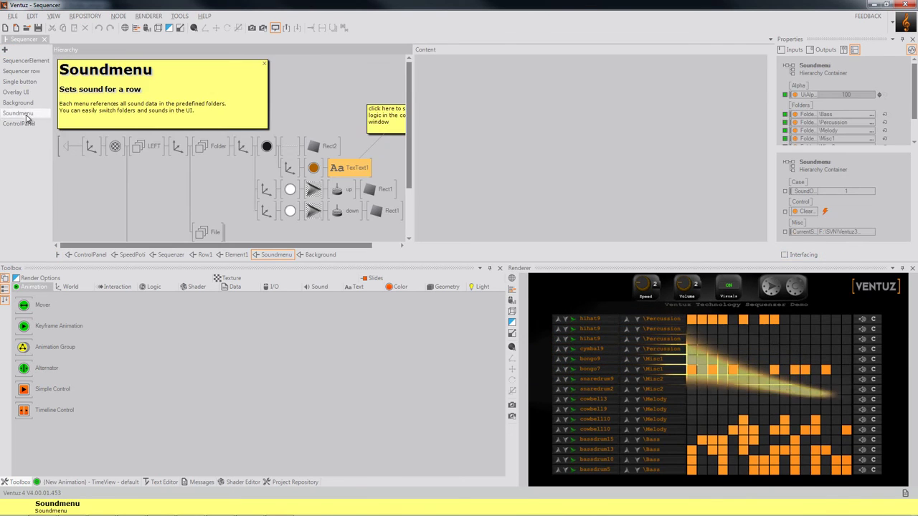
left_click(25, 124)
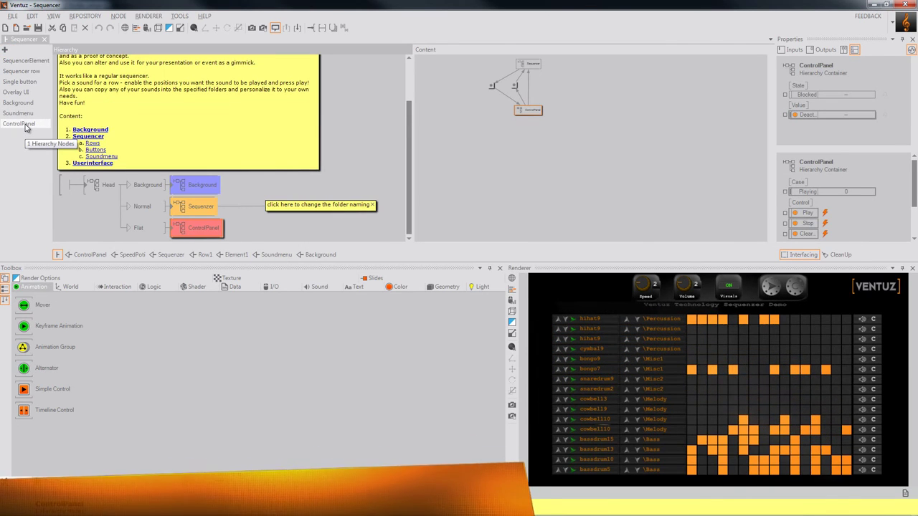